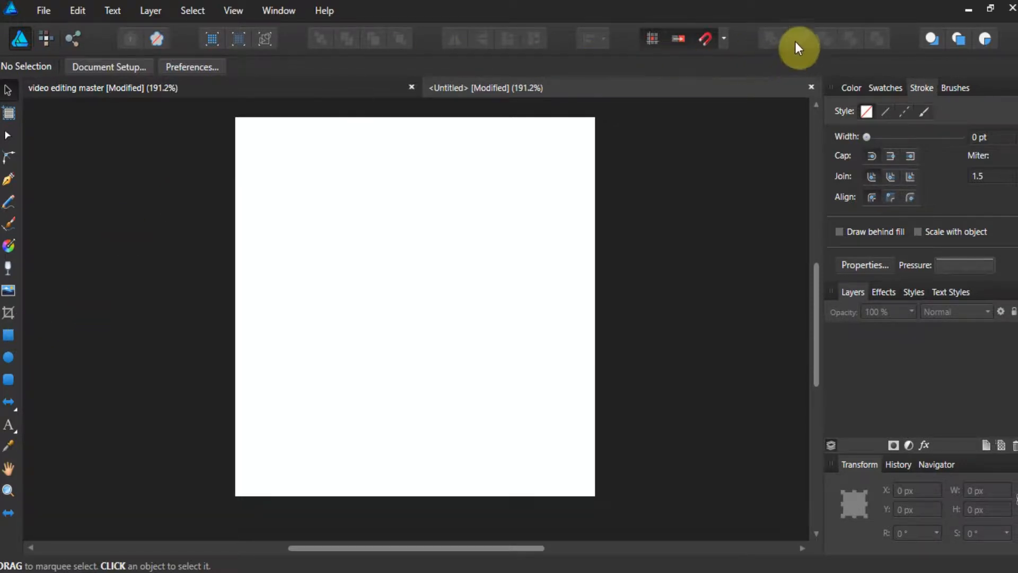
# Draw a black-filled rectangle covering the whole page with the Rectangle tool.
pyautogui.click(9, 336)
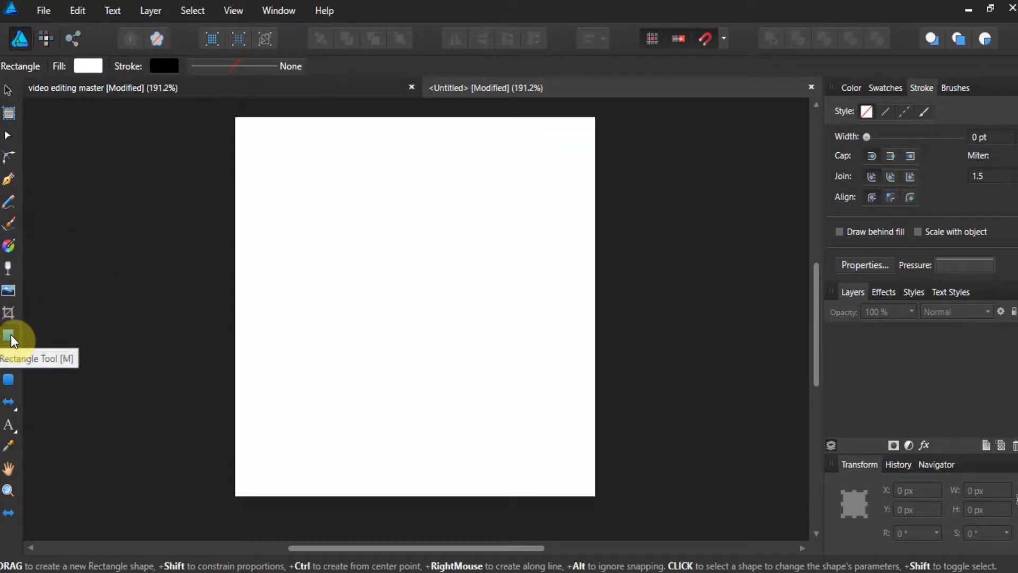
pyautogui.click(86, 64)
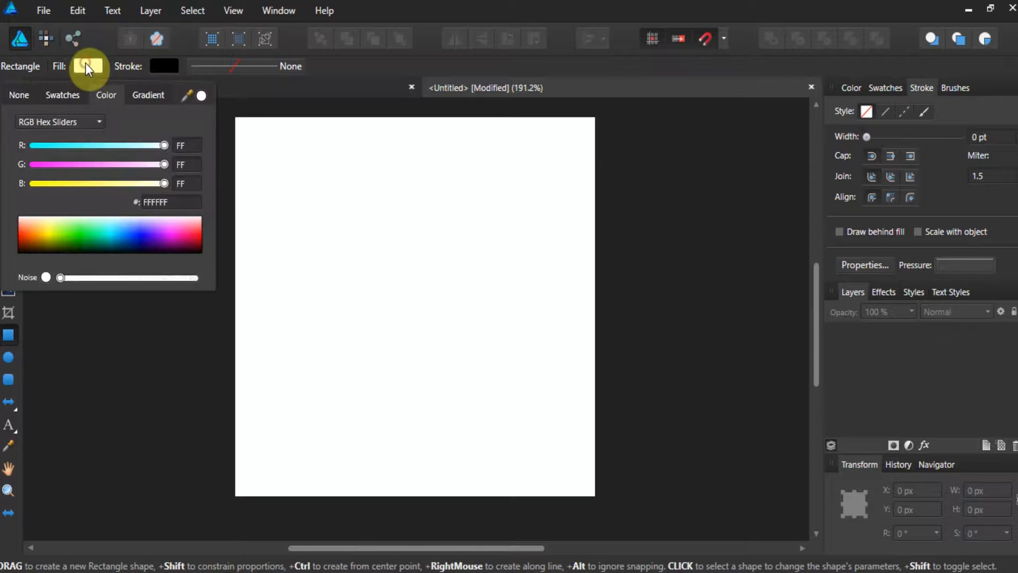
pyautogui.click(57, 96)
pyautogui.click(46, 119)
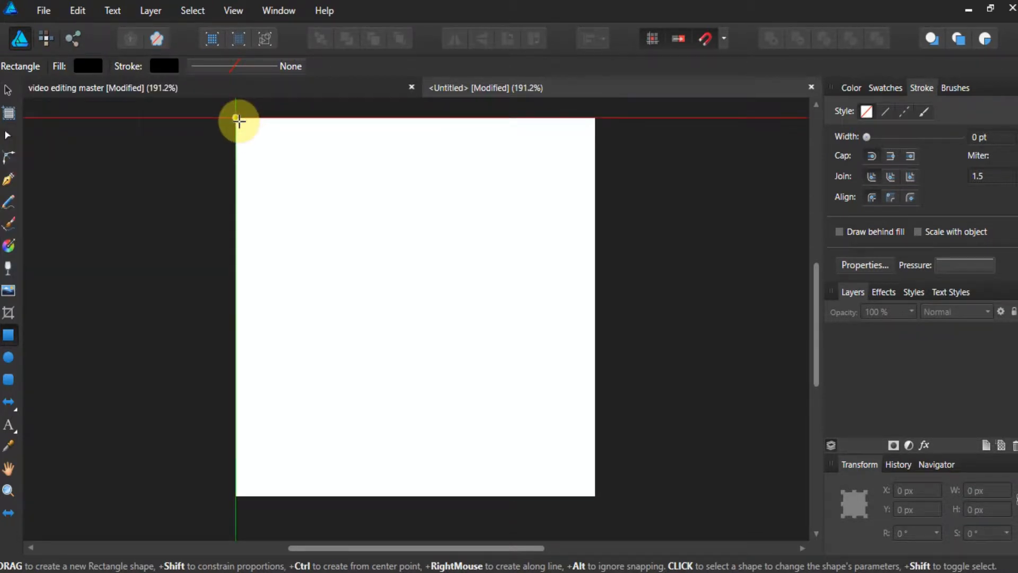
pyautogui.moveTo(239, 118); pyautogui.dragTo(364, 290)
pyautogui.moveTo(403, 333)
pyautogui.mouseDown()
pyautogui.moveTo(582, 472)
pyautogui.moveTo(596, 497)
pyautogui.mouseUp()
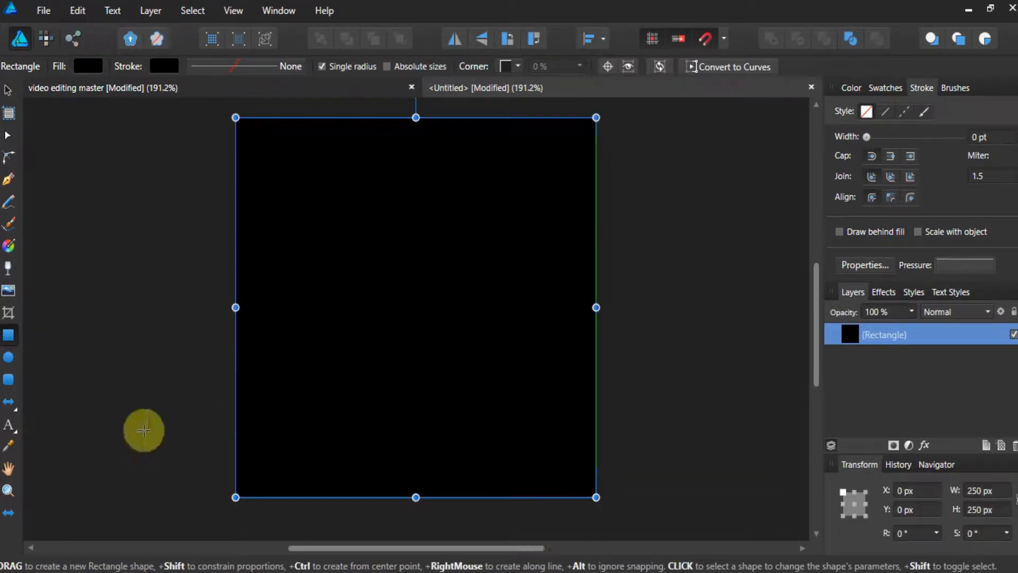
# Draw a rounded rectangle about 51 × 26 px at the page's top-left corner and set its fill to white.
pyautogui.click(14, 381)
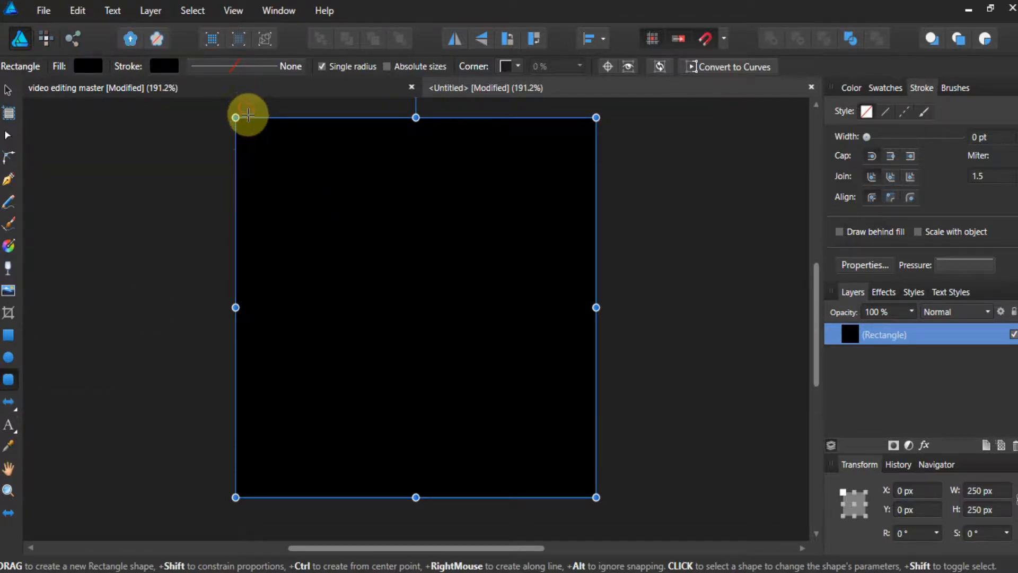
pyautogui.moveTo(251, 118); pyautogui.dragTo(319, 147)
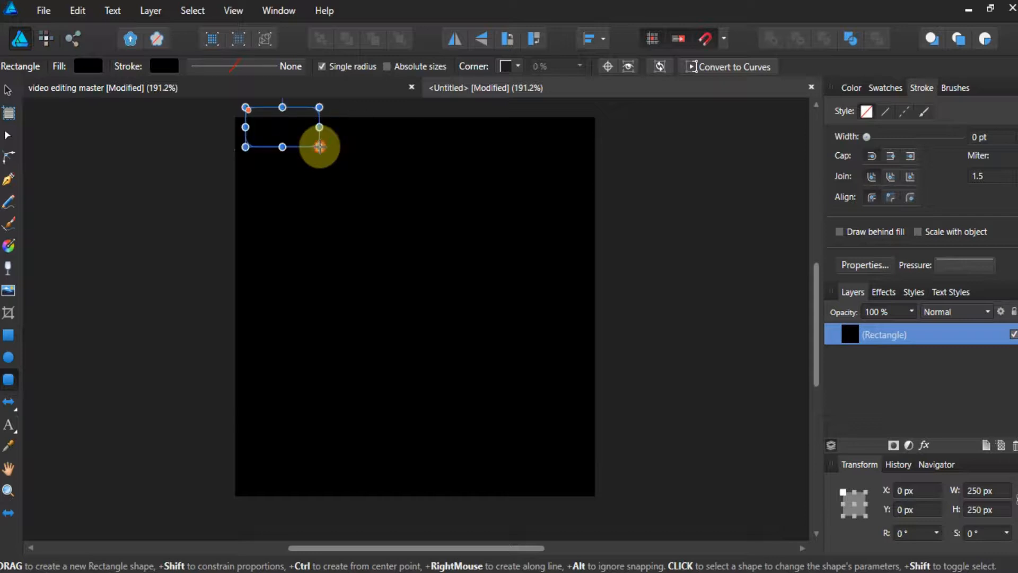
pyautogui.click(89, 66)
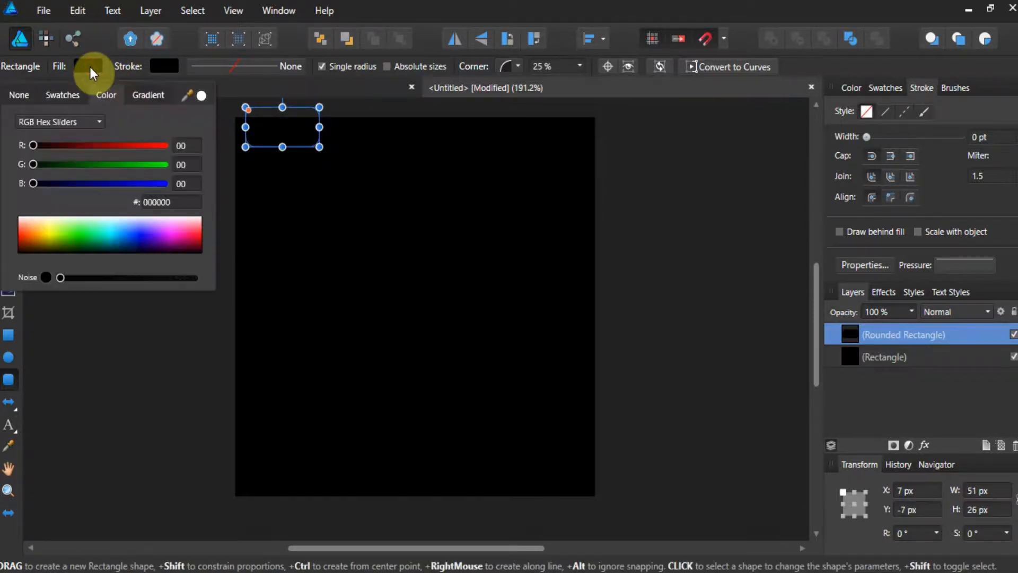
pyautogui.click(66, 94)
pyautogui.click(58, 121)
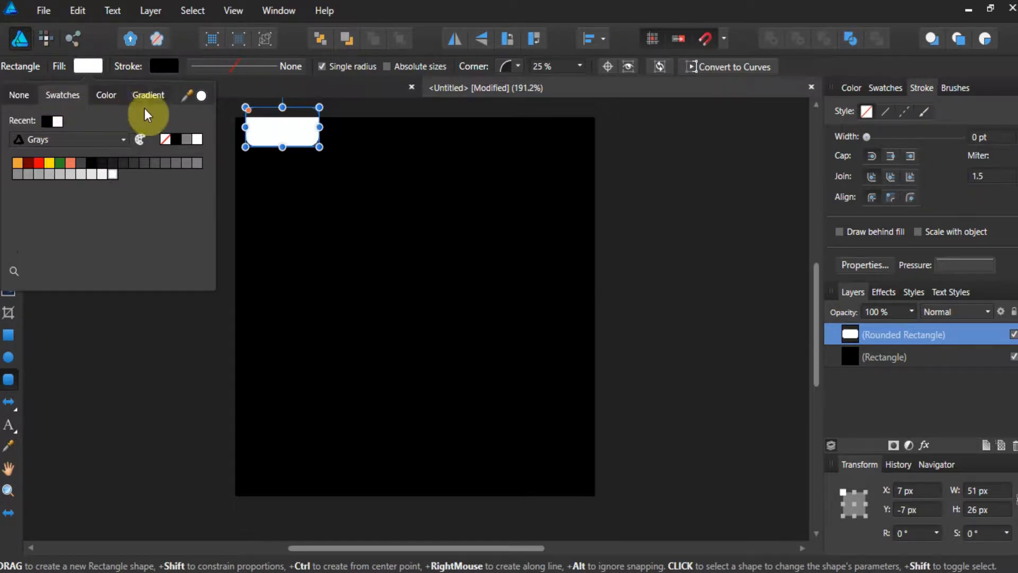
# Copy the small rounded rectangle and paste several duplicates of it in place.
pyautogui.click(81, 16)
pyautogui.click(81, 16)
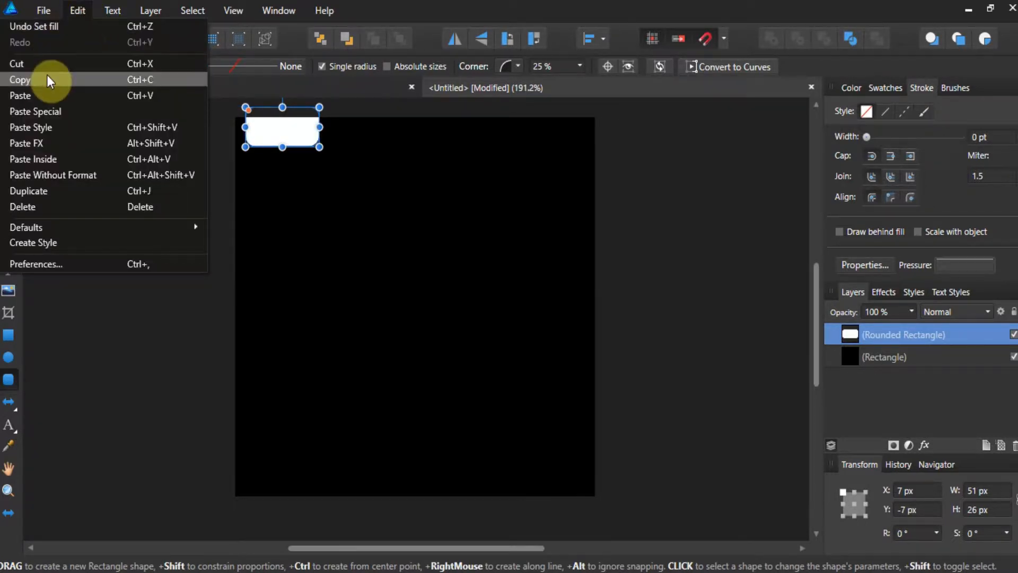
pyautogui.click(47, 77)
pyautogui.click(82, 20)
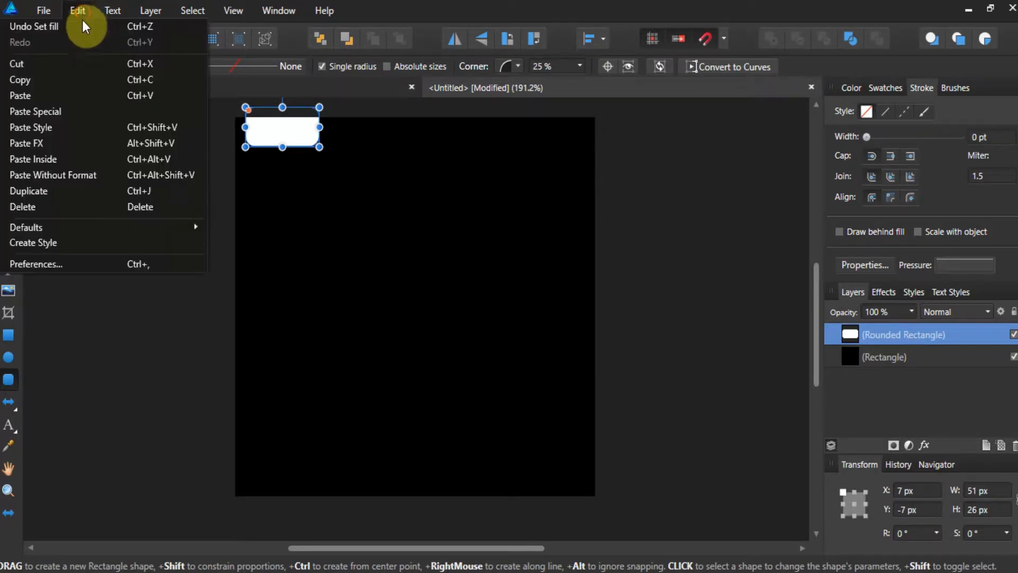
pyautogui.click(46, 93)
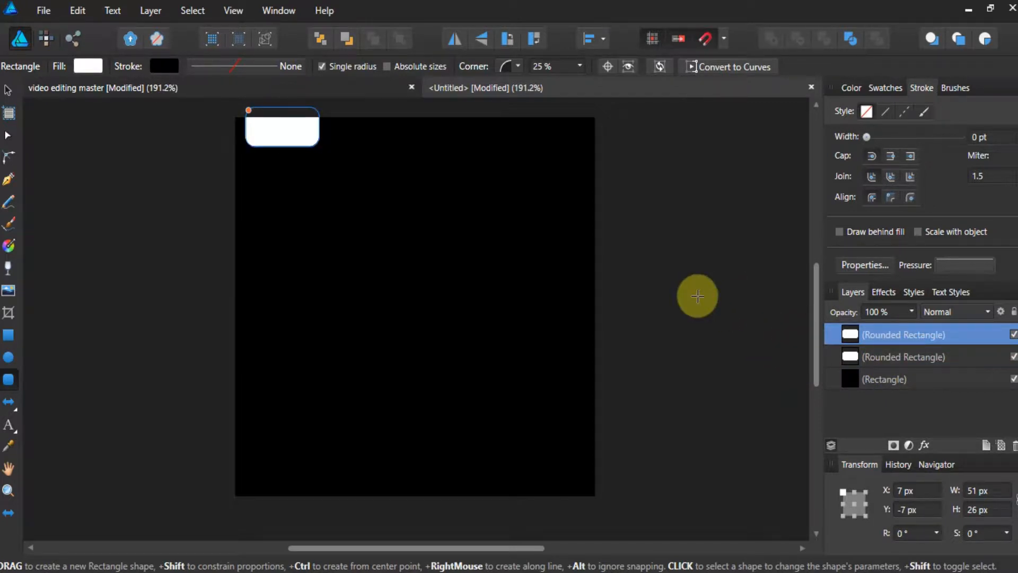
pyautogui.hotkey('ctrl', 'v')
pyautogui.hotkey('ctrl', 'v')
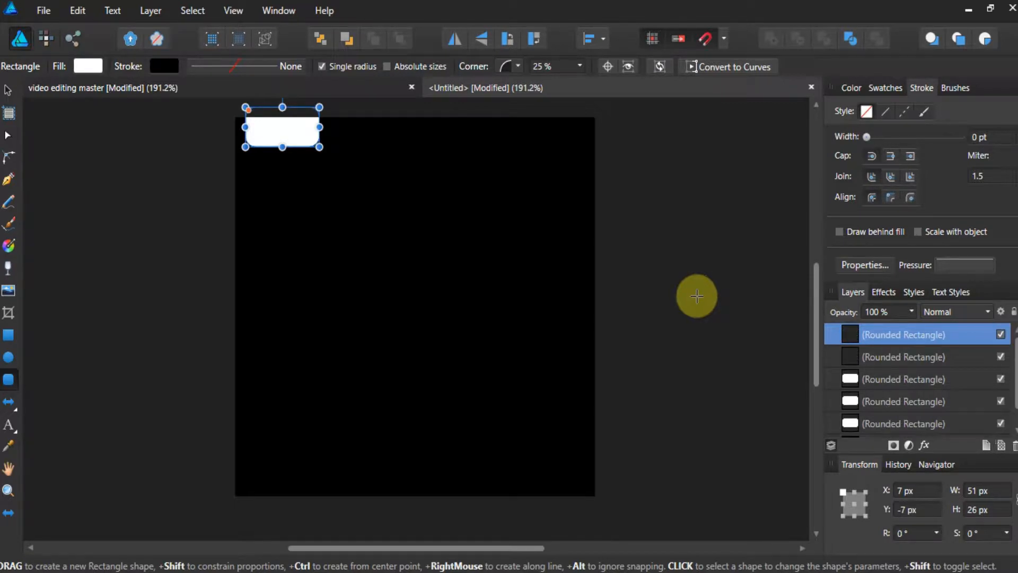
pyautogui.hotkey('ctrl', 'v')
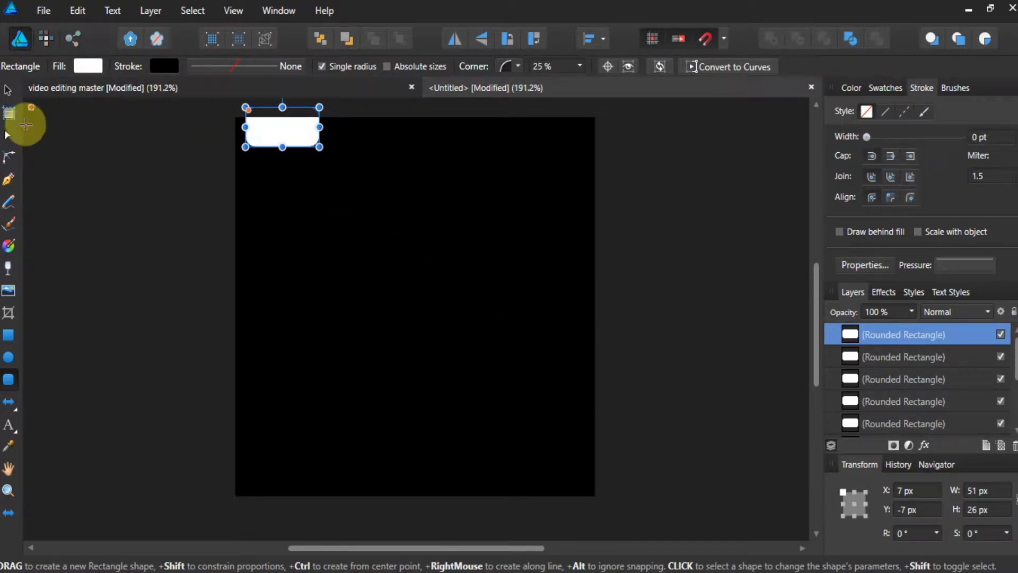
# Move the top duplicate down to the page's bottom edge.
pyautogui.click(8, 90)
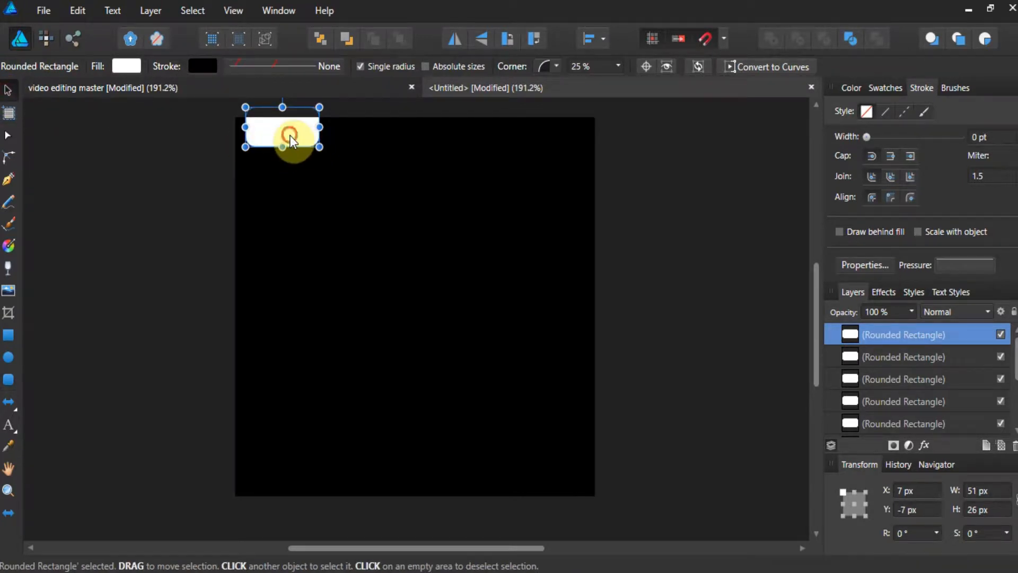
pyautogui.moveTo(291, 133); pyautogui.dragTo(291, 499)
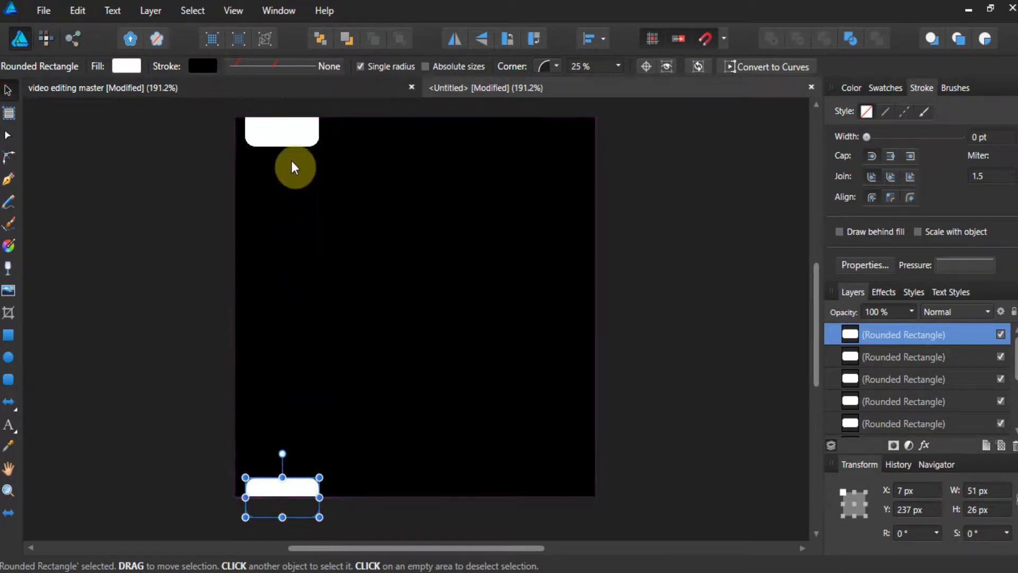
# Select all the small rounded rectangles and distribute them vertically along the left edge.
pyautogui.keyDown('shift'); pyautogui.click(291, 128); pyautogui.keyUp('shift')
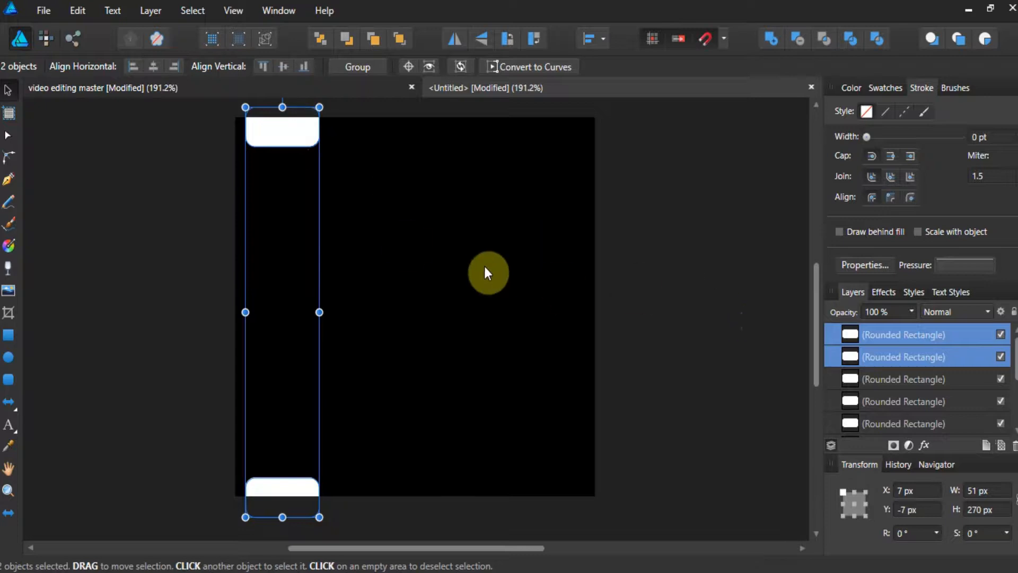
pyautogui.click(148, 265)
pyautogui.scroll(1, 231, 143)
pyautogui.moveTo(223, 112); pyautogui.dragTo(351, 501)
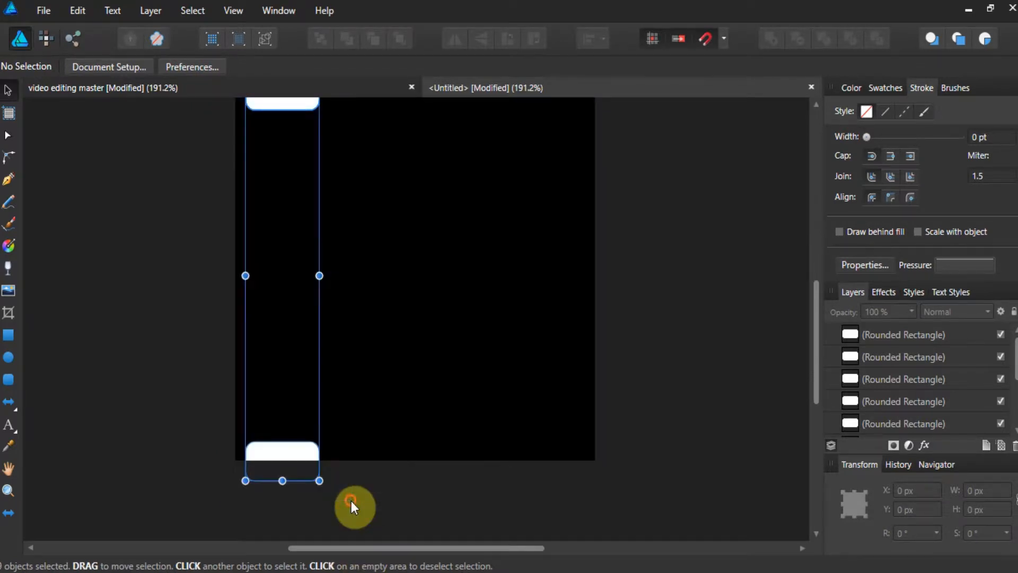
pyautogui.scroll(-2, 849, 365)
pyautogui.scroll(2, 849, 366)
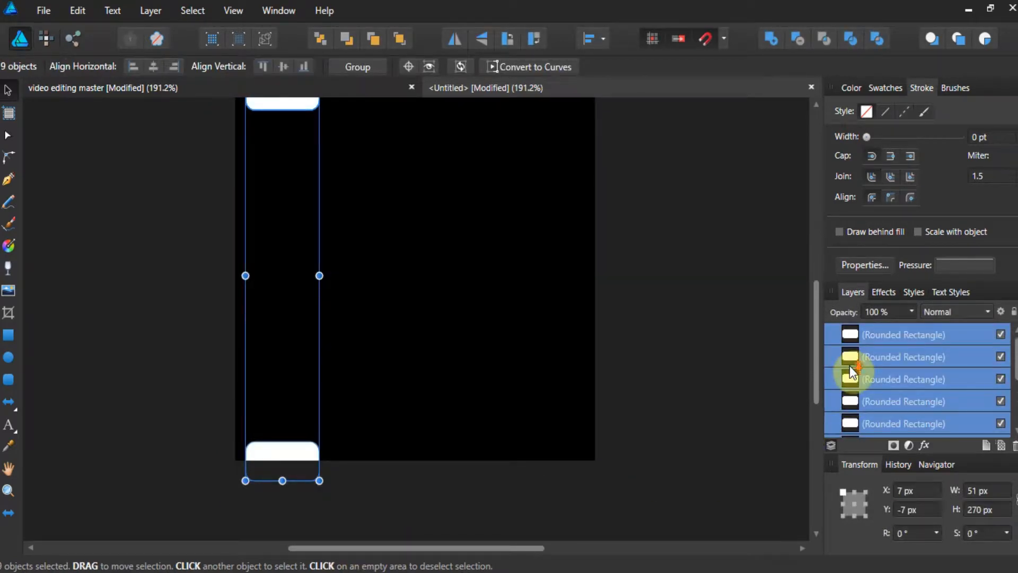
pyautogui.click(159, 11)
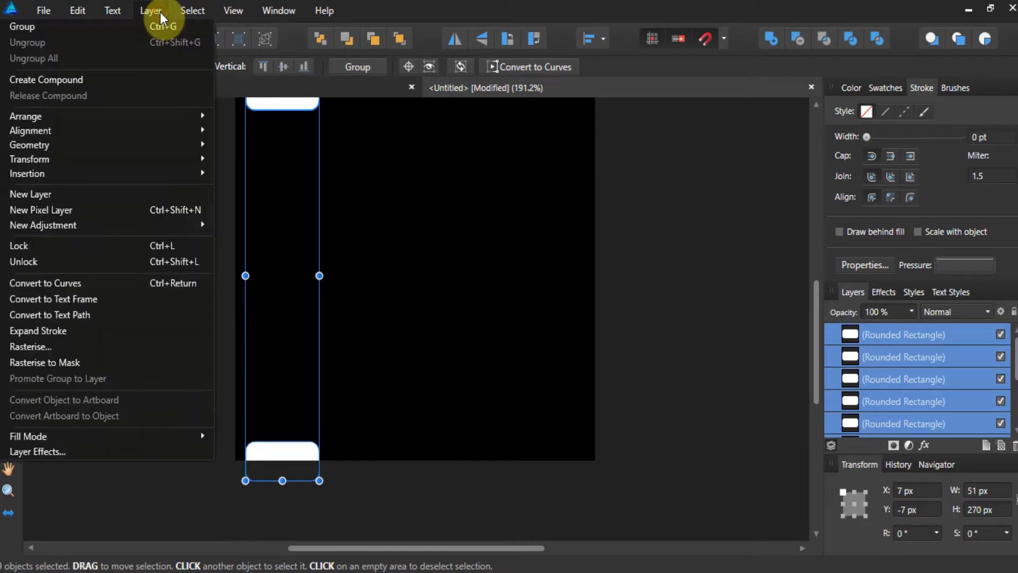
pyautogui.moveTo(139, 130)
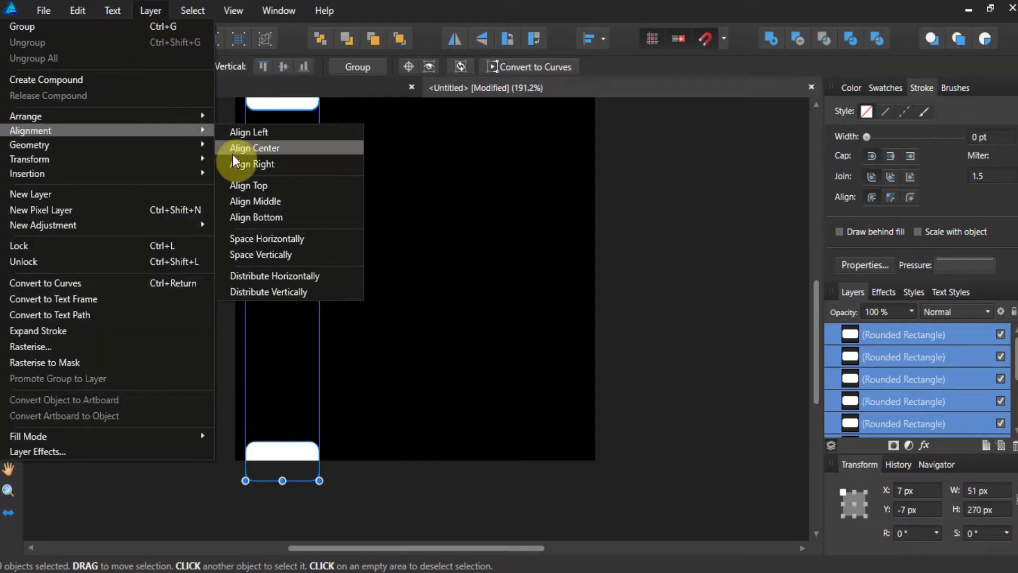
pyautogui.click(256, 293)
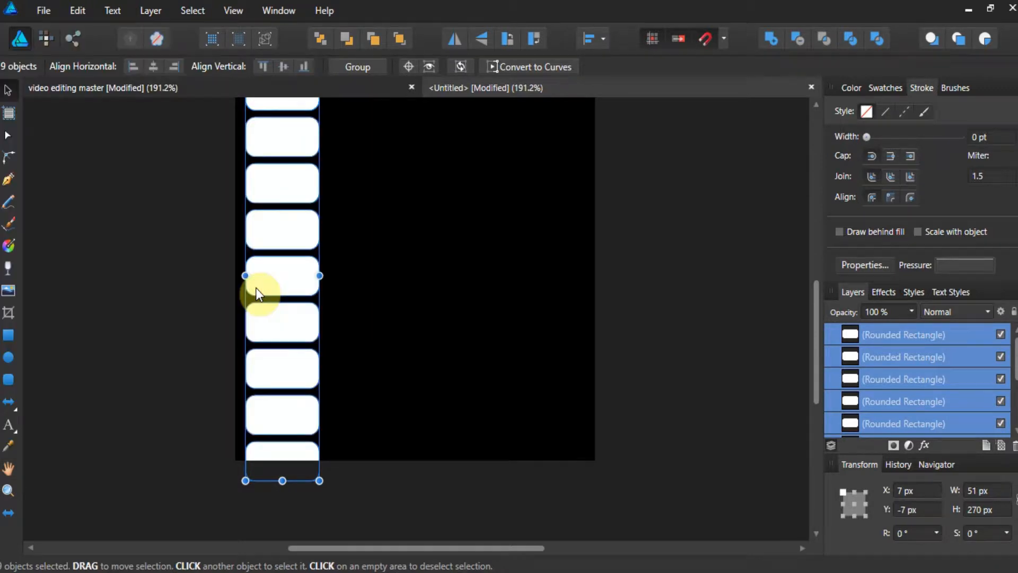
# Select all nine rounded rectangles in the column and narrow them to about 19 px wide.
pyautogui.click(212, 284)
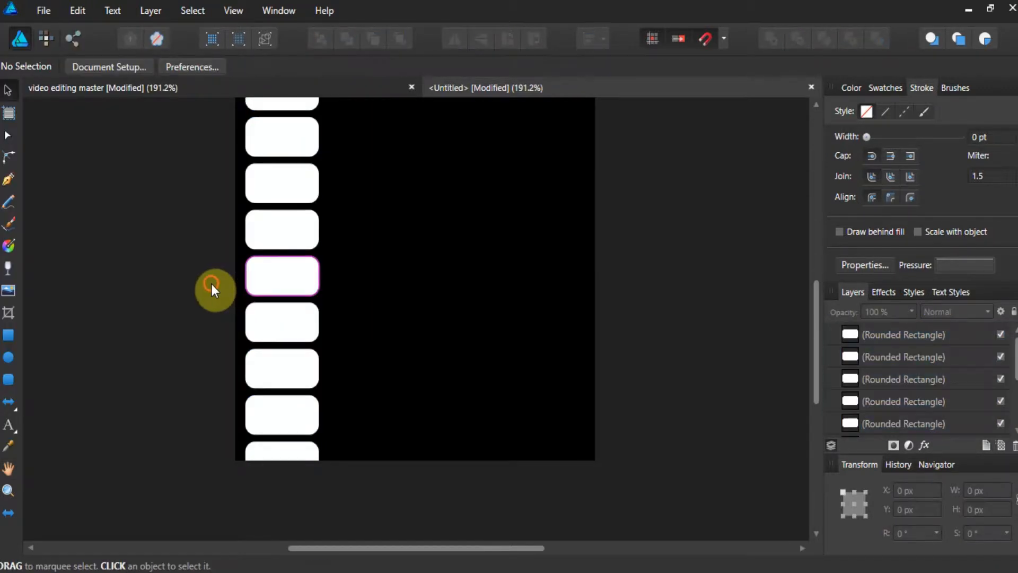
pyautogui.scroll(2, 211, 286)
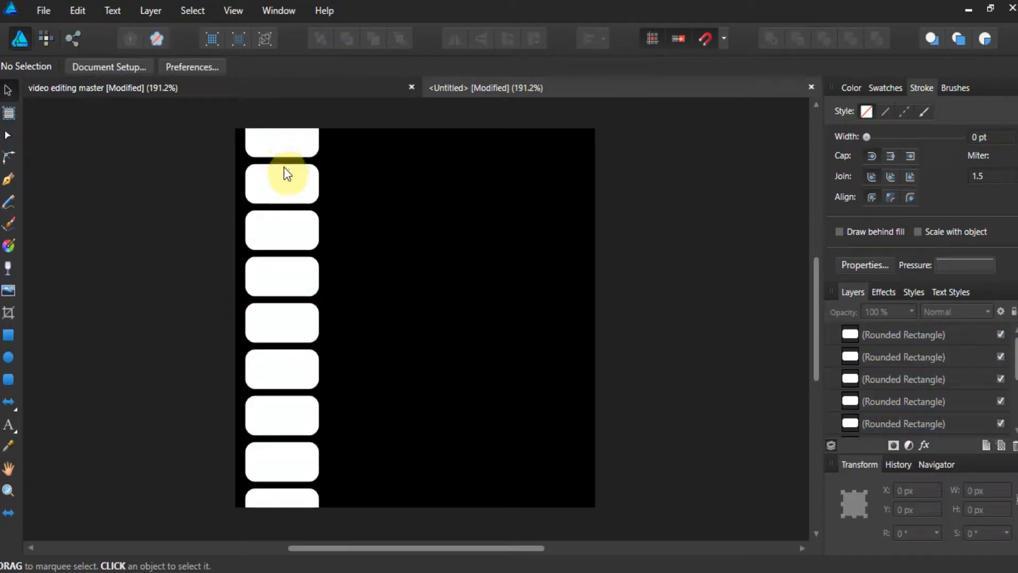
pyautogui.click(282, 152)
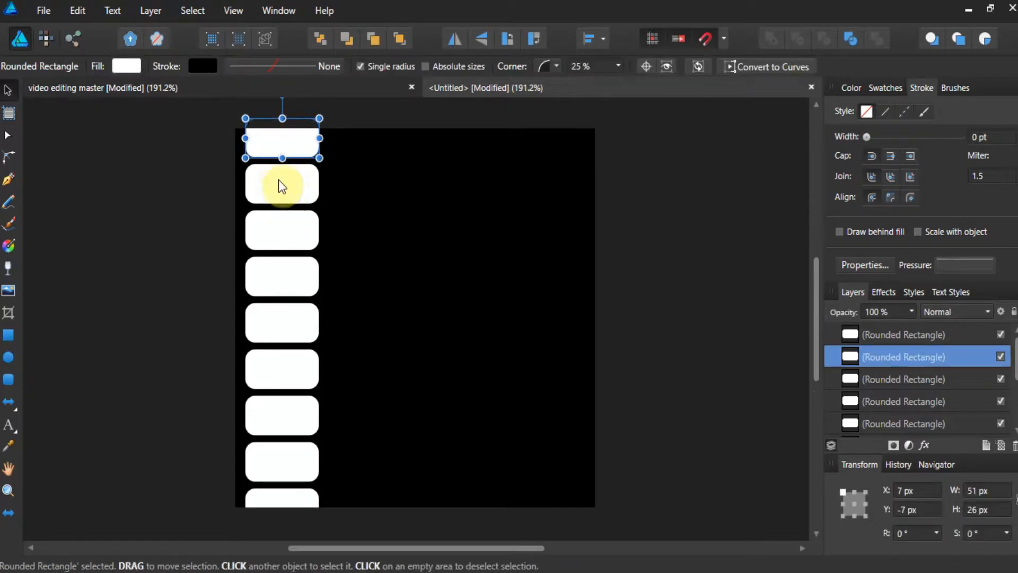
pyautogui.keyDown('shift'); pyautogui.click(278, 184); pyautogui.keyUp('shift')
pyautogui.keyDown('shift'); pyautogui.click(281, 236); pyautogui.keyUp('shift')
pyautogui.keyDown('shift'); pyautogui.click(281, 279); pyautogui.keyUp('shift')
pyautogui.keyDown('shift'); pyautogui.click(276, 330); pyautogui.keyUp('shift')
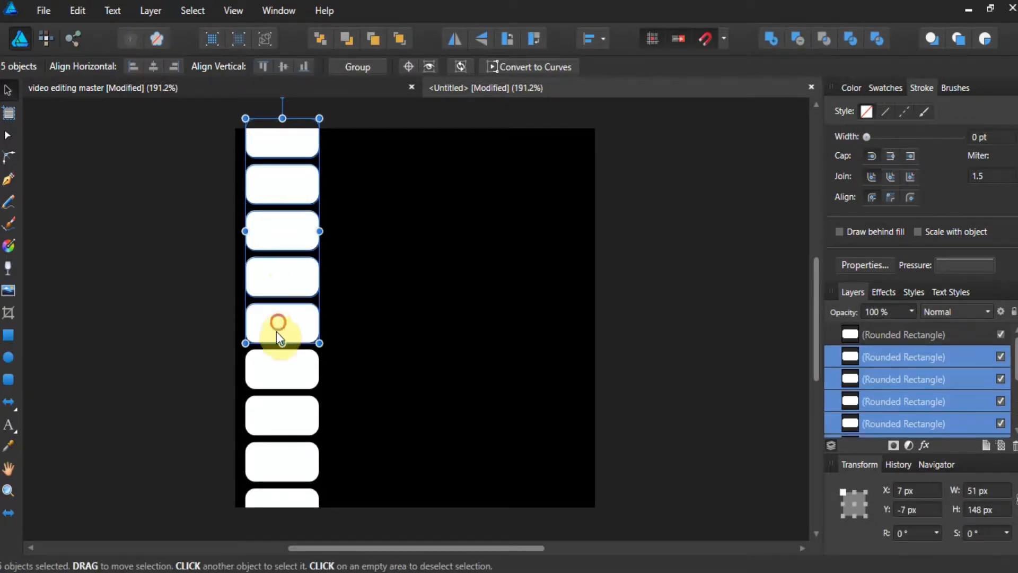
pyautogui.keyDown('shift'); pyautogui.click(276, 362); pyautogui.keyUp('shift')
pyautogui.keyDown('shift'); pyautogui.click(278, 415); pyautogui.keyUp('shift')
pyautogui.keyDown('shift'); pyautogui.click(279, 461); pyautogui.keyUp('shift')
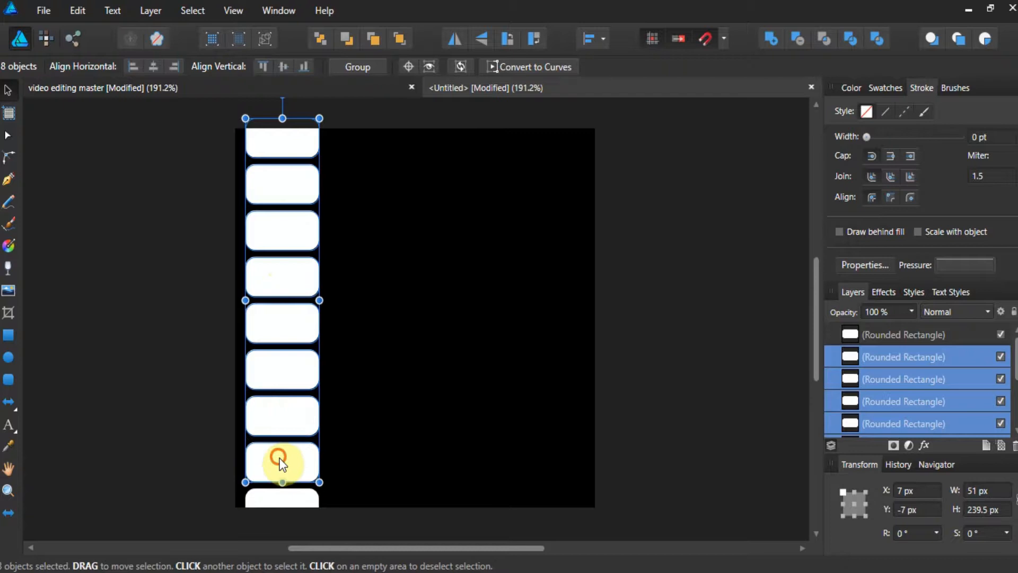
pyautogui.keyDown('shift'); pyautogui.click(290, 498); pyautogui.keyUp('shift')
pyautogui.moveTo(318, 324); pyautogui.dragTo(273, 327)
# Copy and paste the column of holes, then move the copy to the page's right edge.
pyautogui.rightClick(249, 135)
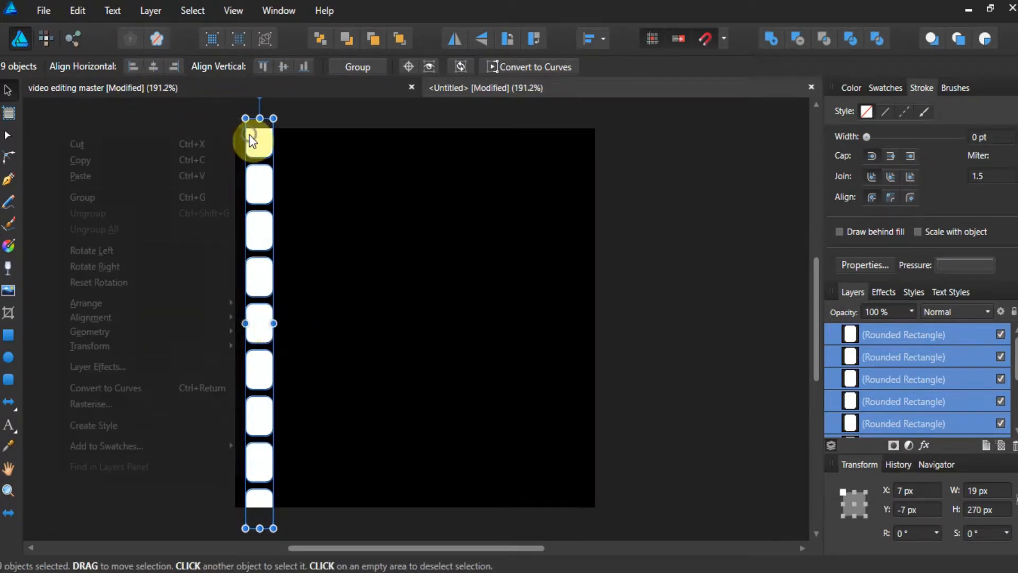
pyautogui.click(164, 160)
pyautogui.click(77, 11)
pyautogui.click(88, 96)
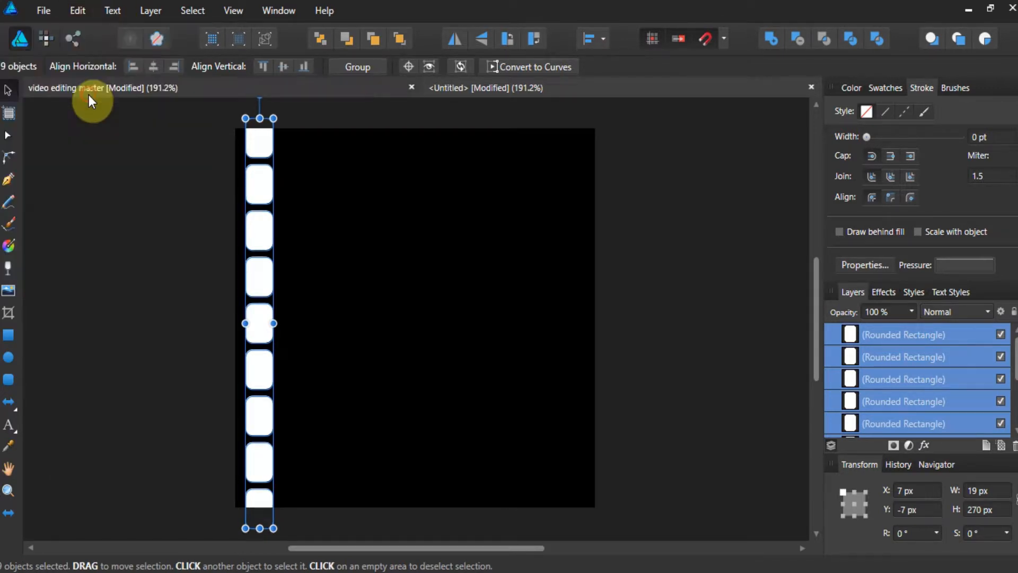
pyautogui.moveTo(256, 145); pyautogui.dragTo(567, 148)
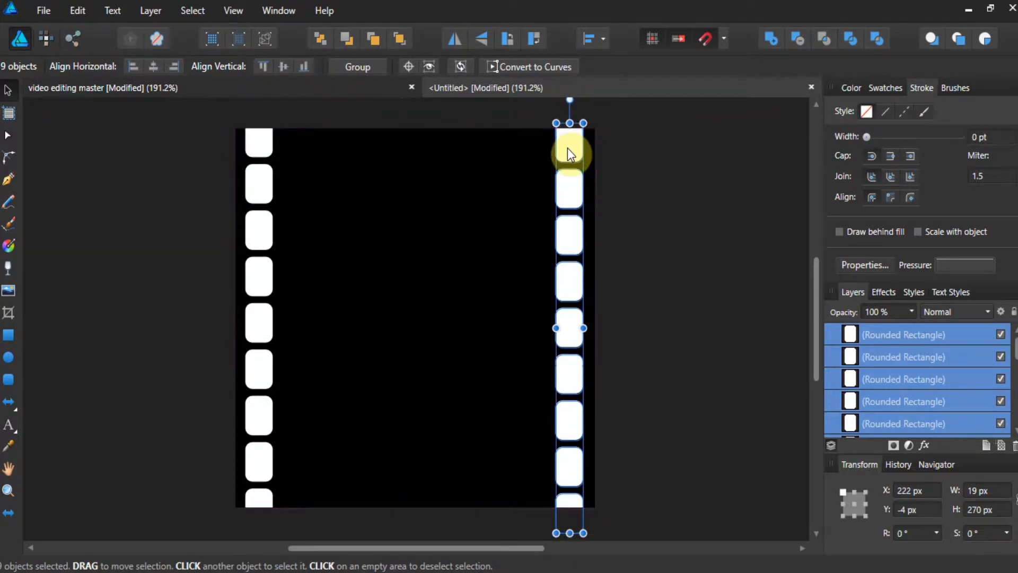
pyautogui.click(657, 174)
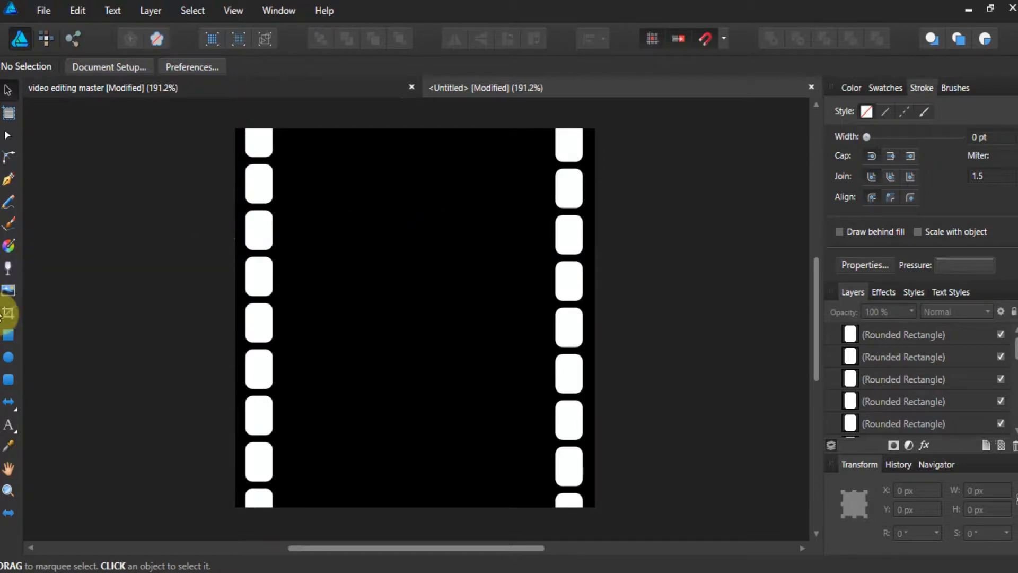
# Draw a large white rounded rectangle about 187 × 139 px between the two columns of holes.
pyautogui.click(9, 381)
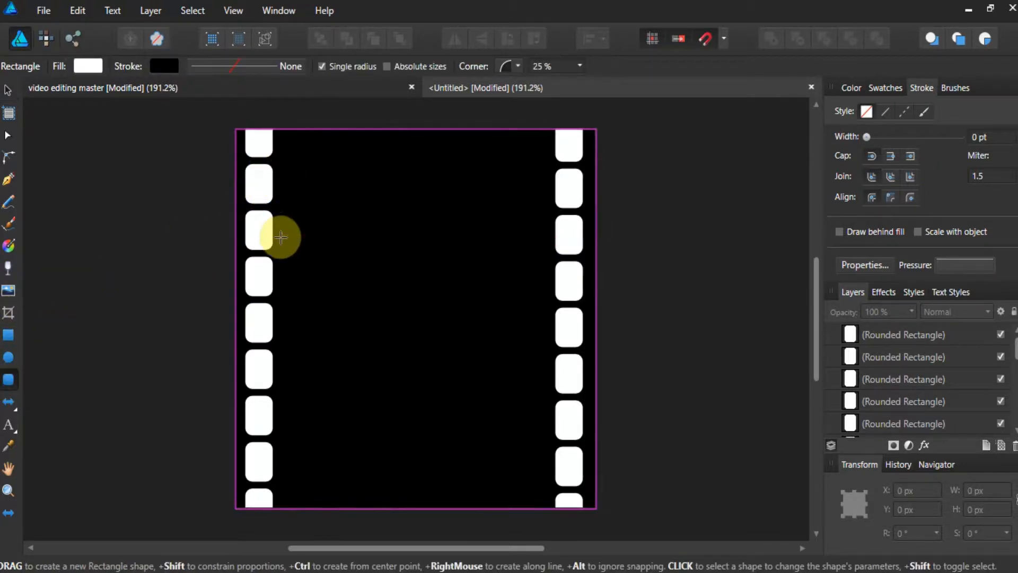
pyautogui.moveTo(281, 237); pyautogui.dragTo(546, 448)
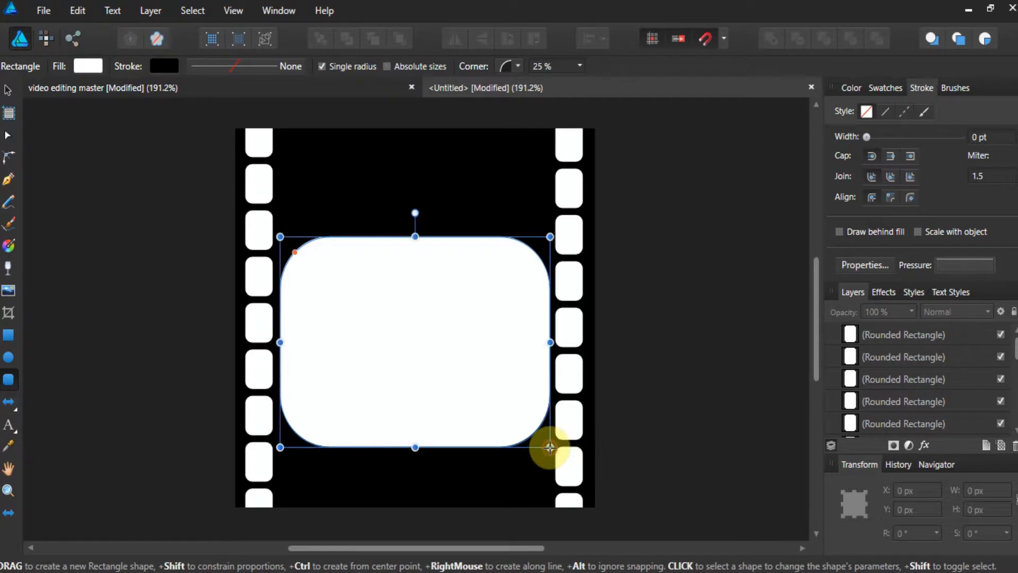
# Nudge the large rounded rectangle slightly upward and widen it to about 189 px.
pyautogui.click(7, 94)
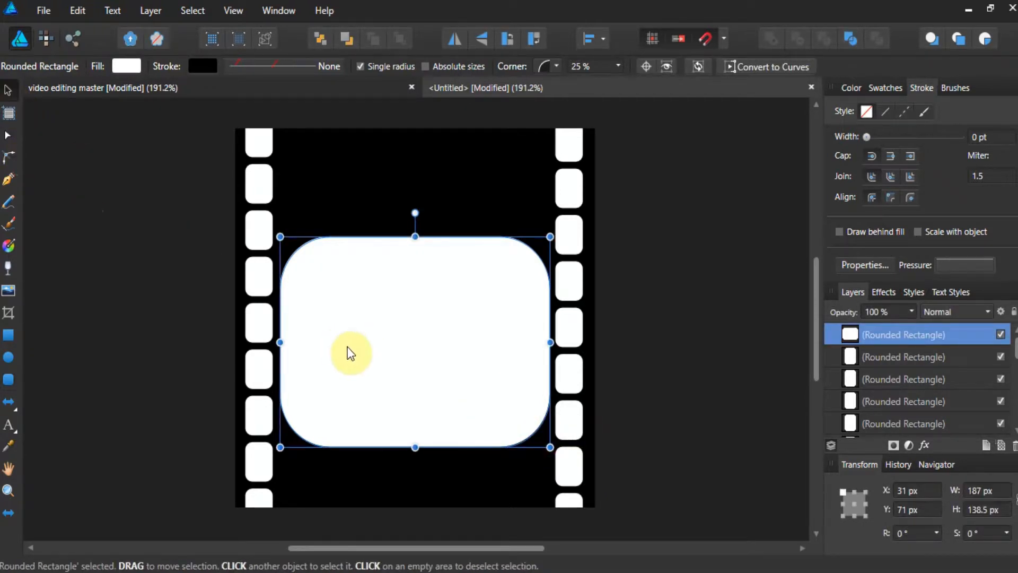
pyautogui.moveTo(348, 350); pyautogui.dragTo(348, 333)
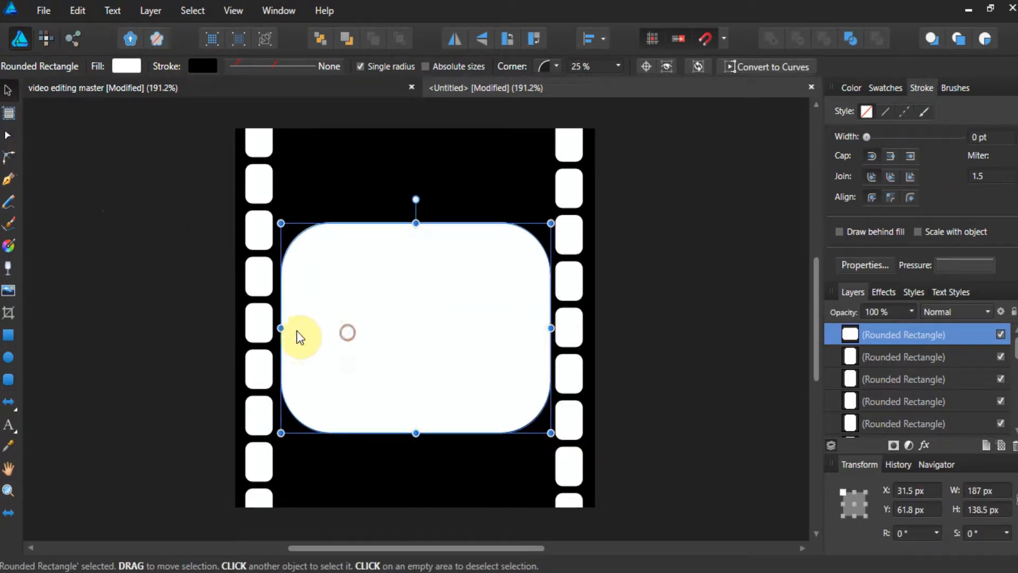
pyautogui.moveTo(280, 327); pyautogui.dragTo(277, 328)
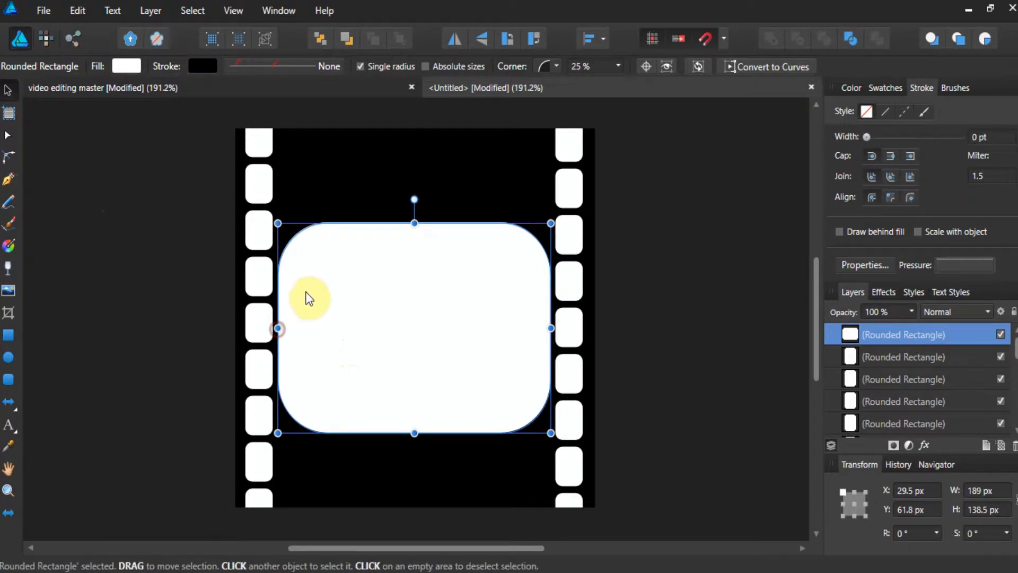
# Copy and paste the large rounded rectangle and move the copy above the original frame.
pyautogui.click(75, 16)
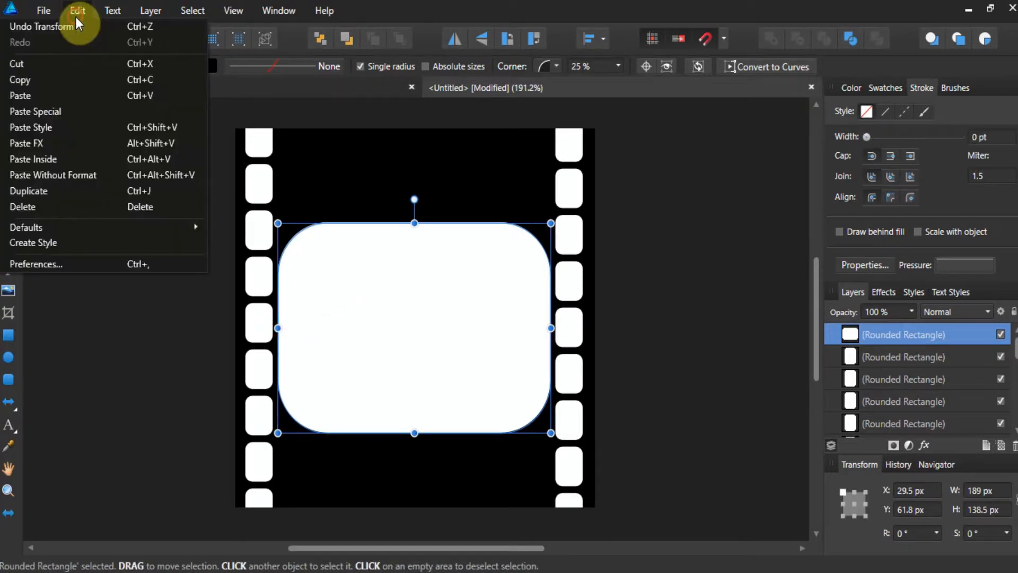
pyautogui.click(67, 75)
pyautogui.click(75, 12)
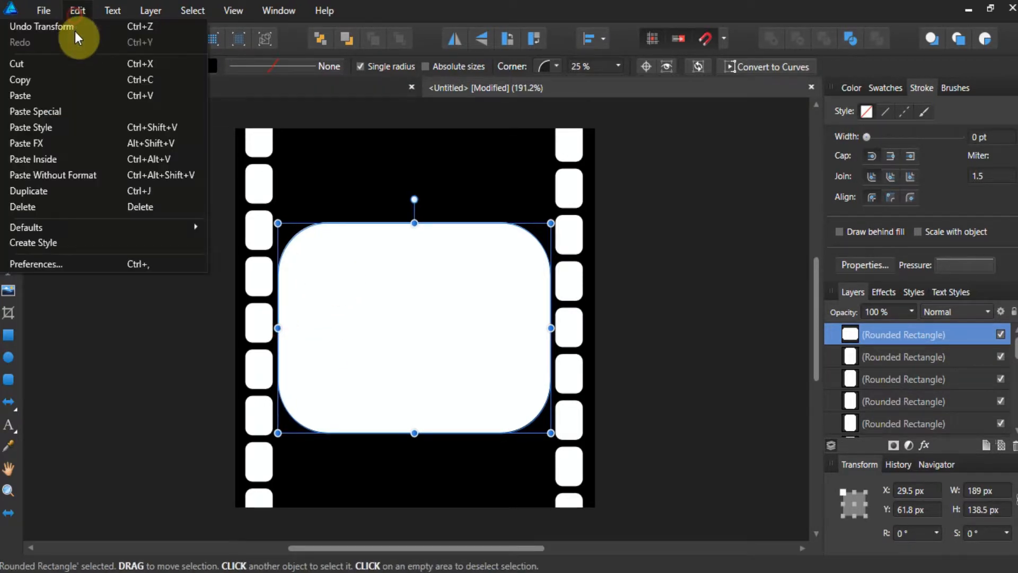
pyautogui.click(61, 91)
pyautogui.moveTo(342, 306); pyautogui.dragTo(338, 170)
pyautogui.scroll(-1, 338, 170)
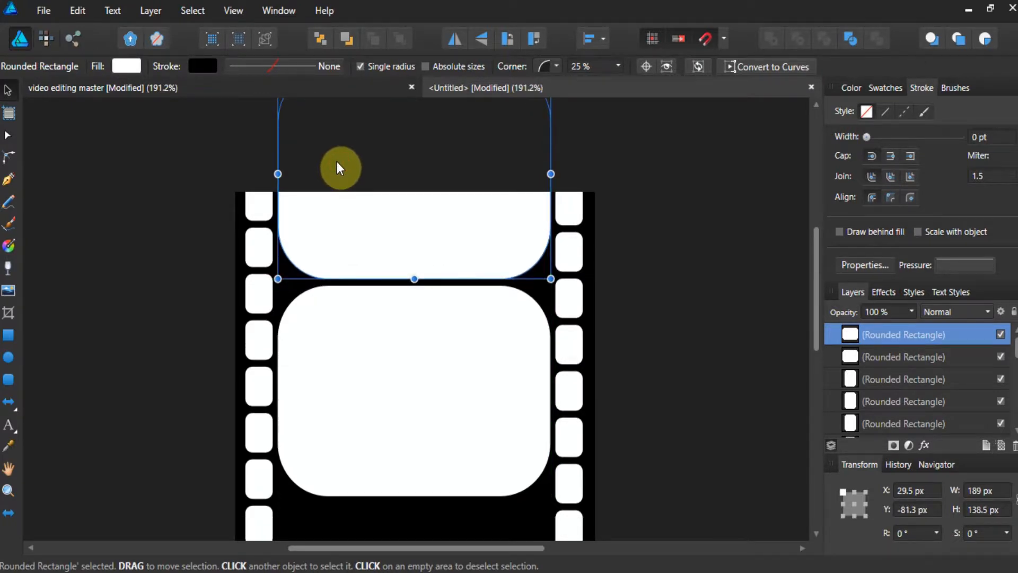
# Paste another copy of the large rounded rectangle and move it below the central frame.
pyautogui.click(76, 20)
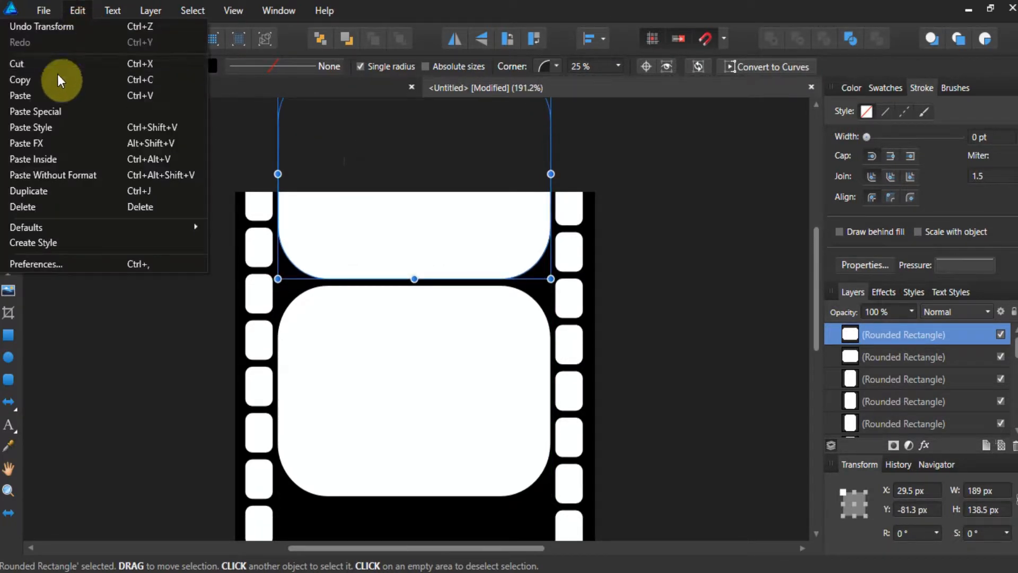
pyautogui.click(58, 94)
pyautogui.scroll(-5, 161, 146)
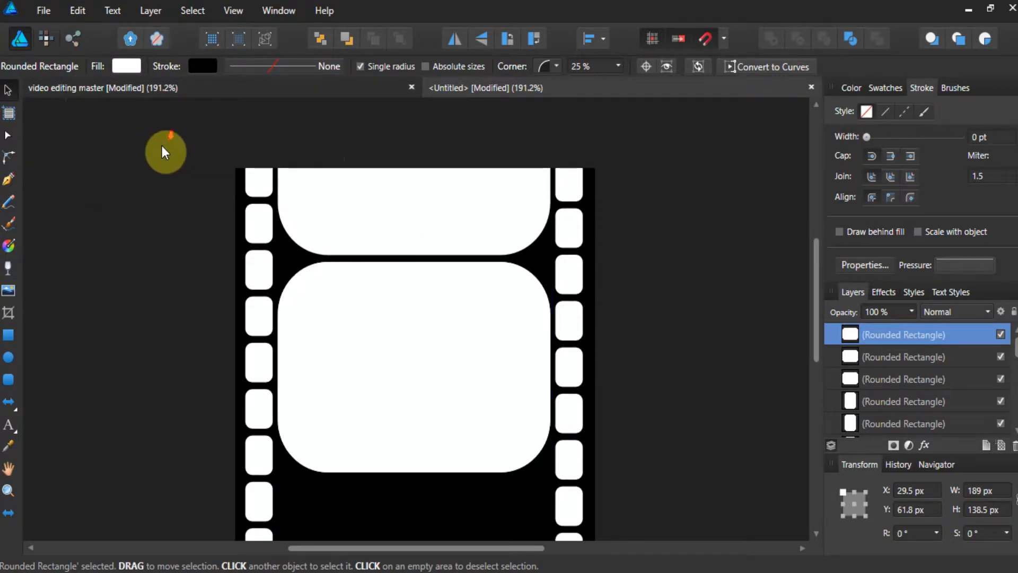
pyautogui.moveTo(377, 289); pyautogui.dragTo(381, 501)
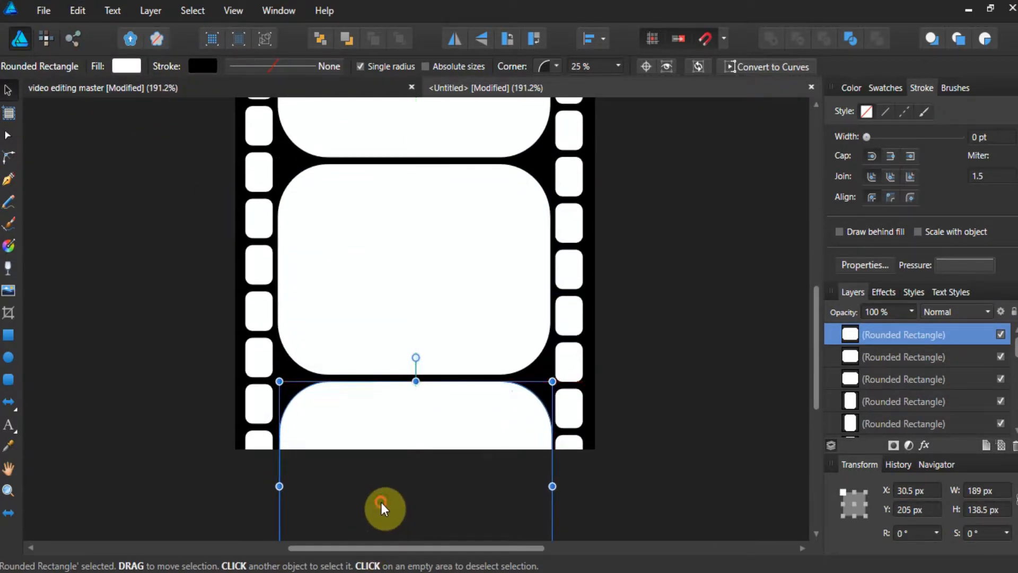
pyautogui.keyDown('shift'); pyautogui.click(418, 333); pyautogui.keyUp('shift')
pyautogui.keyDown('shift'); pyautogui.click(402, 136); pyautogui.keyUp('shift')
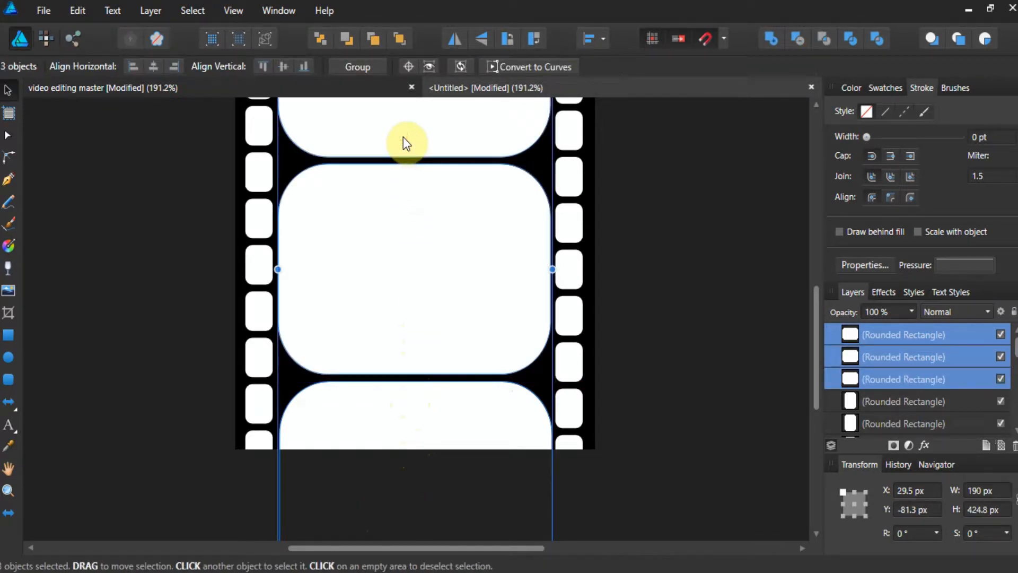
pyautogui.scroll(1, 403, 136)
pyautogui.scroll(2, 431, 159)
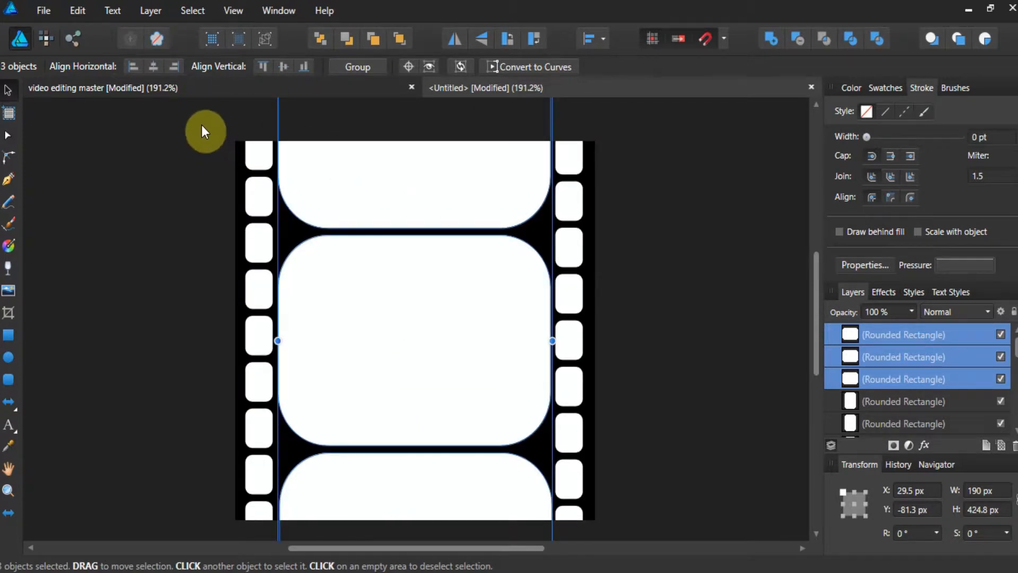
pyautogui.click(765, 291)
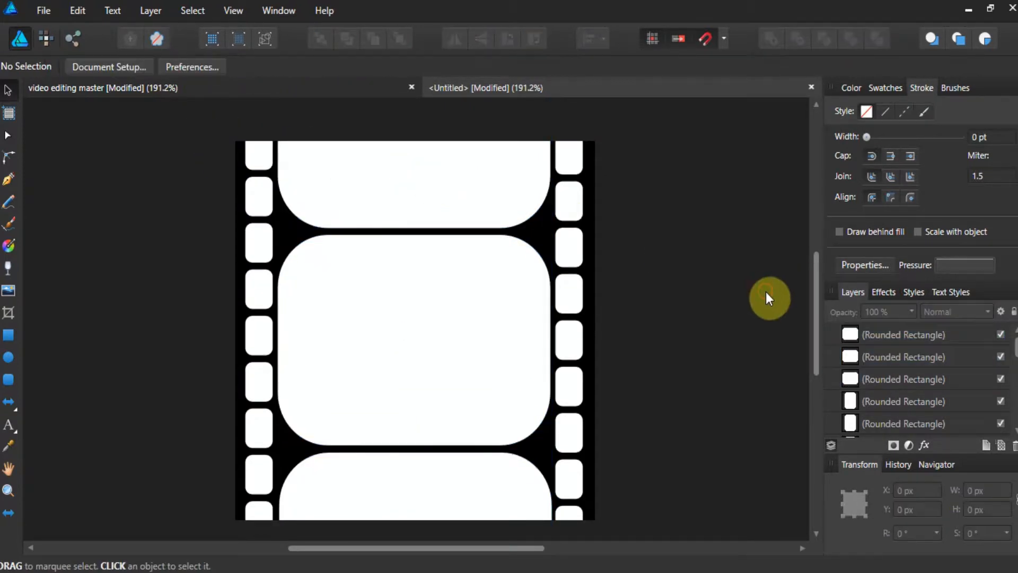
# Select all 22 objects and subtract the white shapes from the black background to form one film strip shape.
pyautogui.moveTo(878, 329)
pyautogui.mouseDown()
pyautogui.moveTo(853, 309)
pyautogui.moveTo(897, 427)
pyautogui.moveTo(884, 389)
pyautogui.mouseUp()
pyautogui.keyDown('shift'); pyautogui.click(897, 424); pyautogui.keyUp('shift')
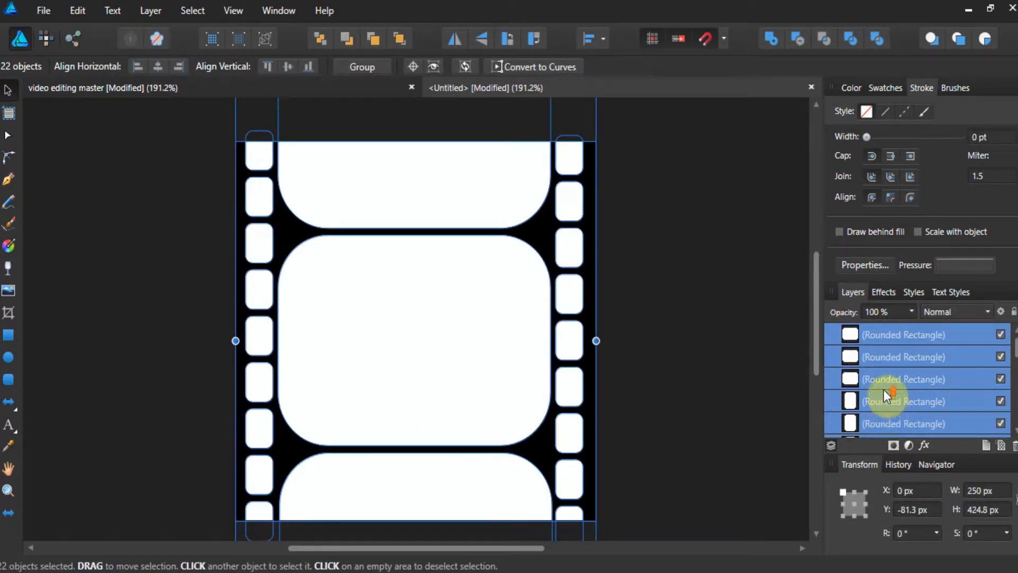
pyautogui.click(800, 35)
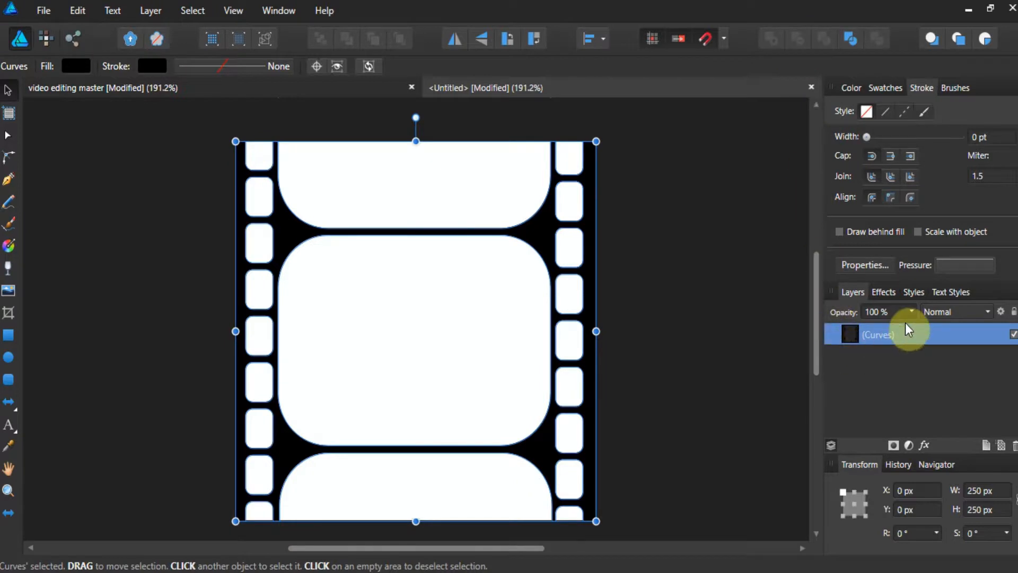
# Move the film strip aside and draw a rectangle about 168 × 249 px filled with pink FF30FF.
pyautogui.click(698, 273)
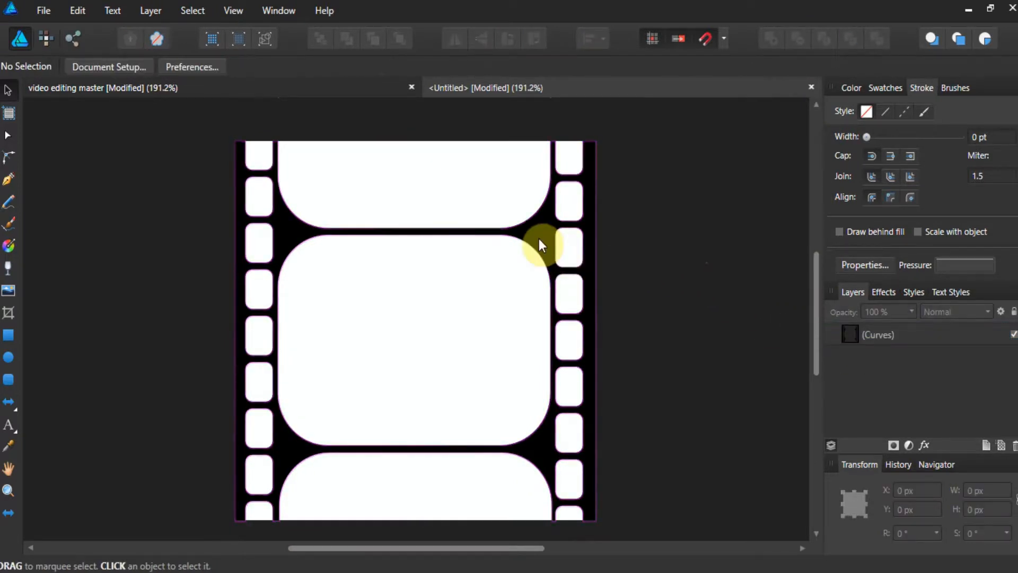
pyautogui.moveTo(536, 237); pyautogui.dragTo(397, 234)
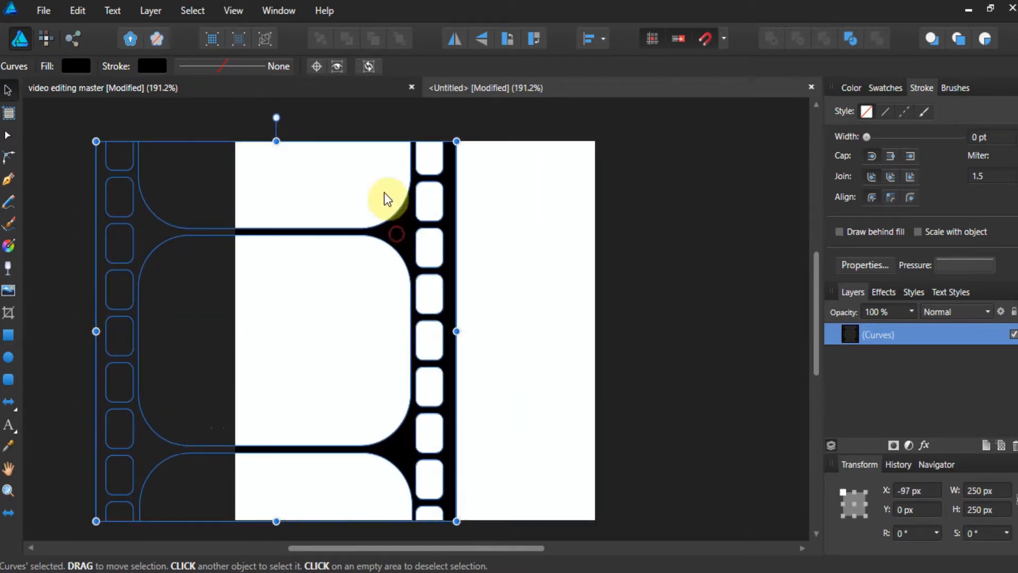
pyautogui.click(8, 335)
pyautogui.moveTo(476, 128); pyautogui.dragTo(718, 505)
pyautogui.click(8, 90)
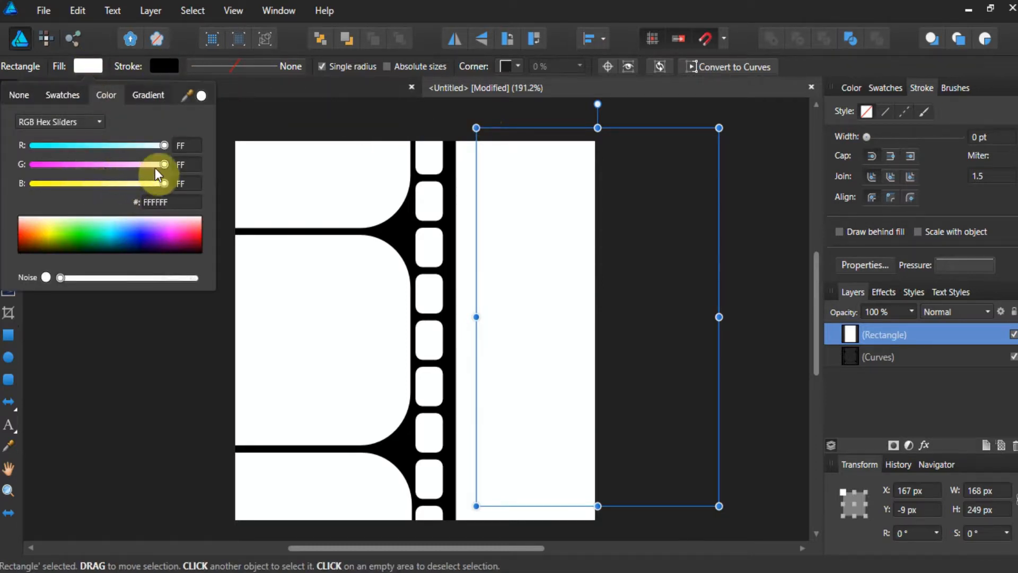
pyautogui.moveTo(155, 167); pyautogui.dragTo(58, 164)
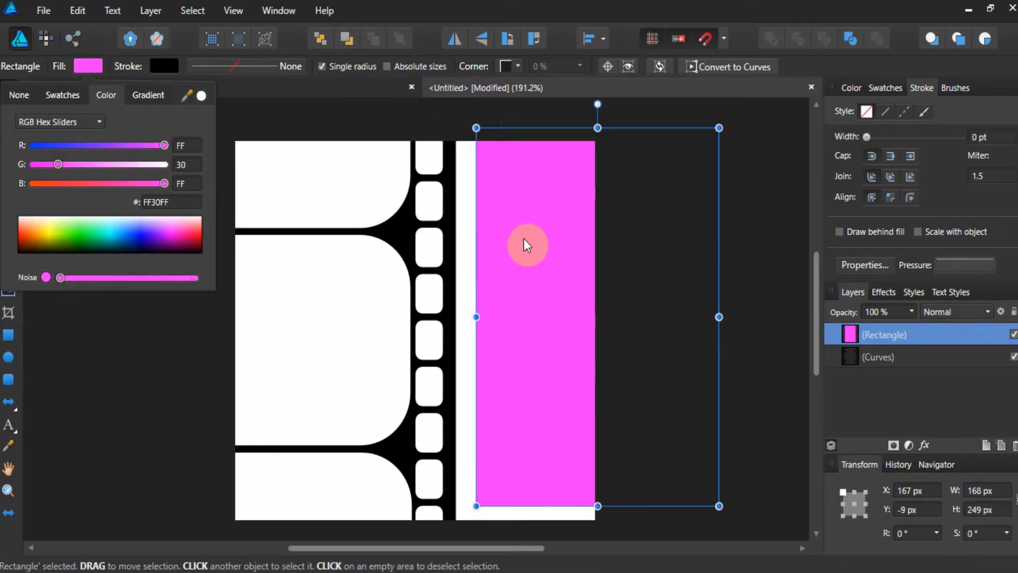
pyautogui.moveTo(526, 244); pyautogui.dragTo(352, 255)
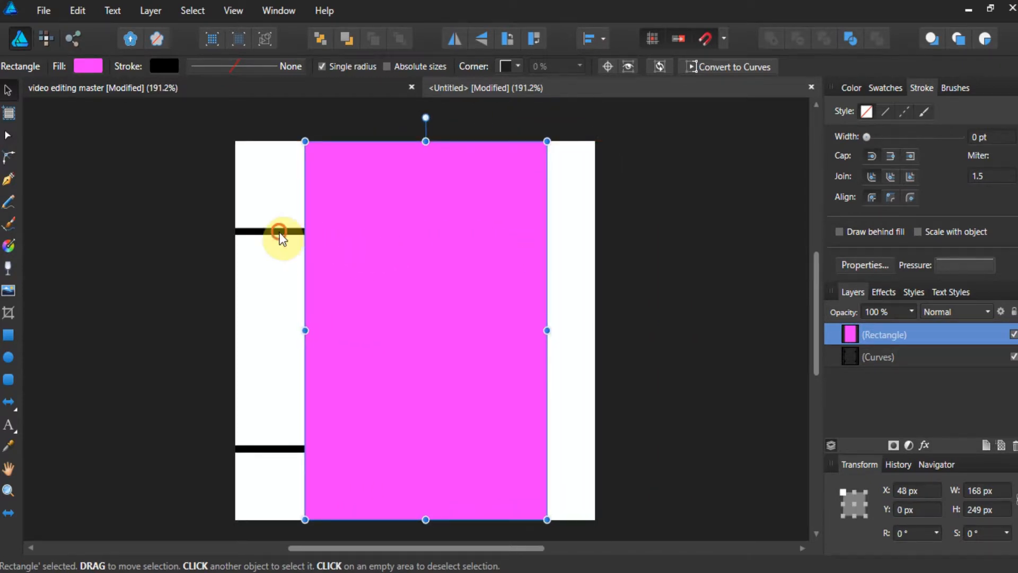
# Bring the film strip shape to the front and move it back over the pink rectangle.
pyautogui.click(279, 234)
pyautogui.rightClick(277, 233)
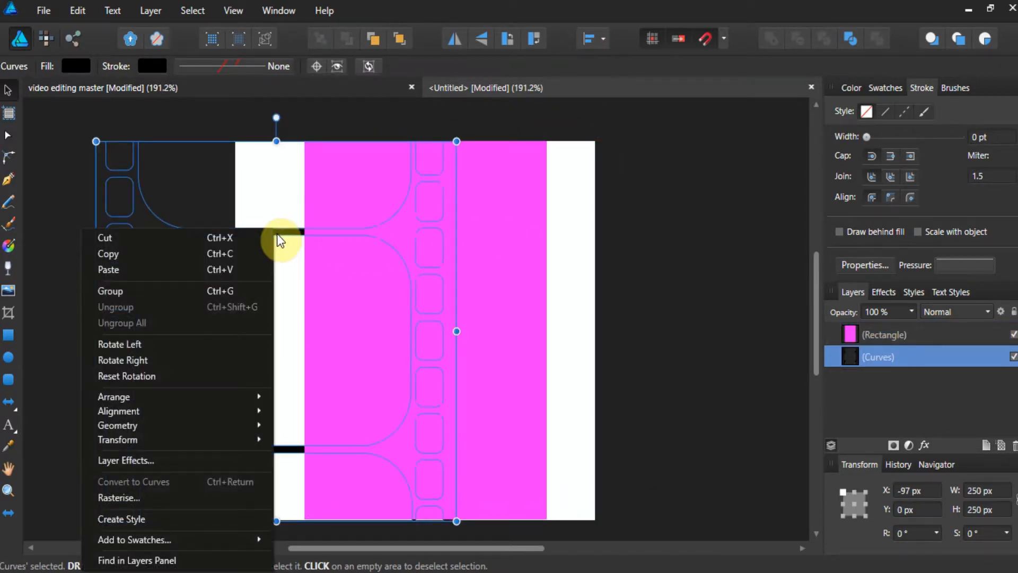
pyautogui.moveTo(253, 401)
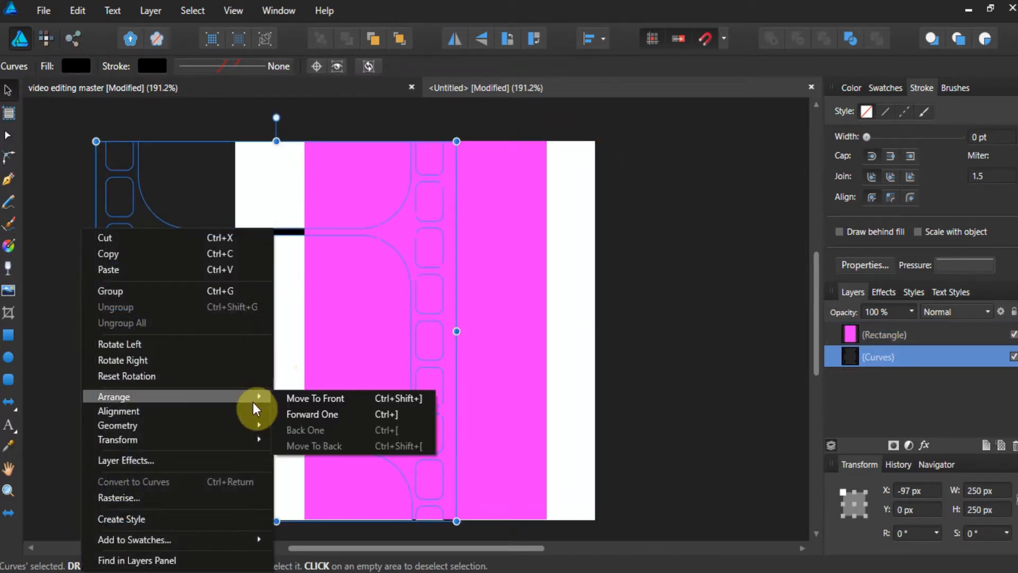
pyautogui.click(284, 398)
pyautogui.moveTo(164, 229); pyautogui.dragTo(304, 227)
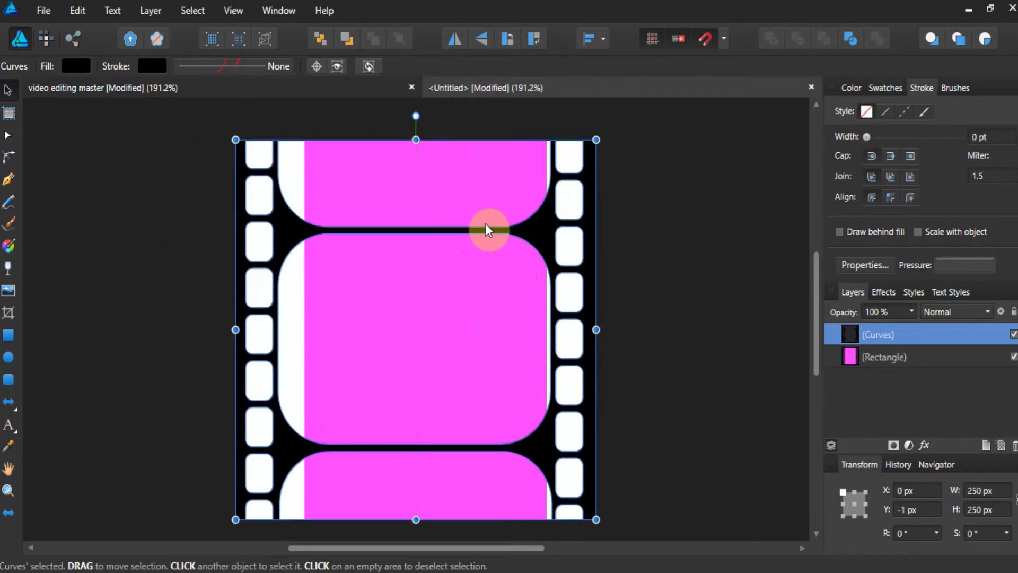
# Shift the film strip shape to the left and delete the pink rectangle.
pyautogui.click(690, 253)
pyautogui.click(485, 250)
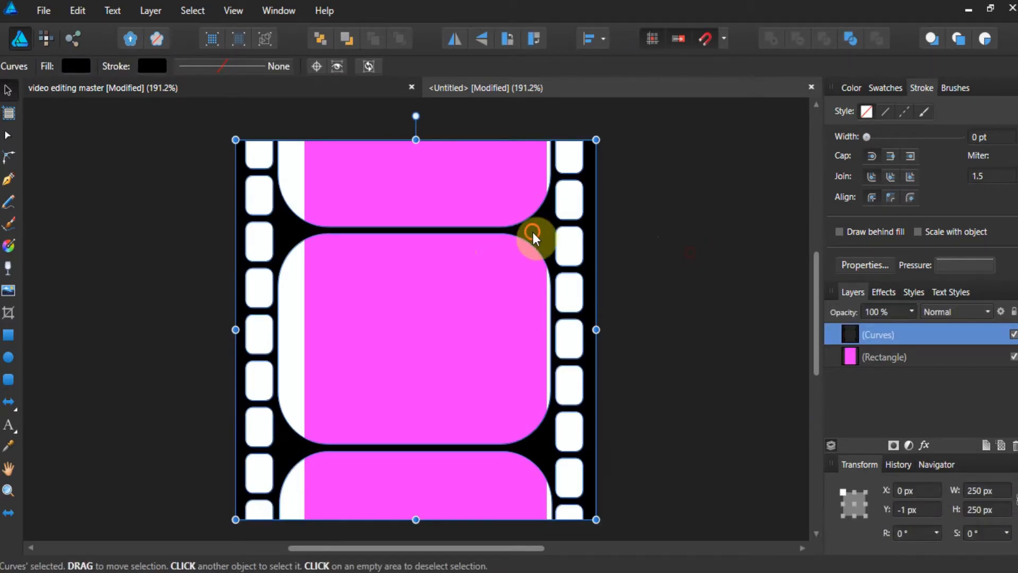
pyautogui.moveTo(532, 231); pyautogui.dragTo(312, 221)
pyautogui.click(456, 237)
pyautogui.press('Delete')
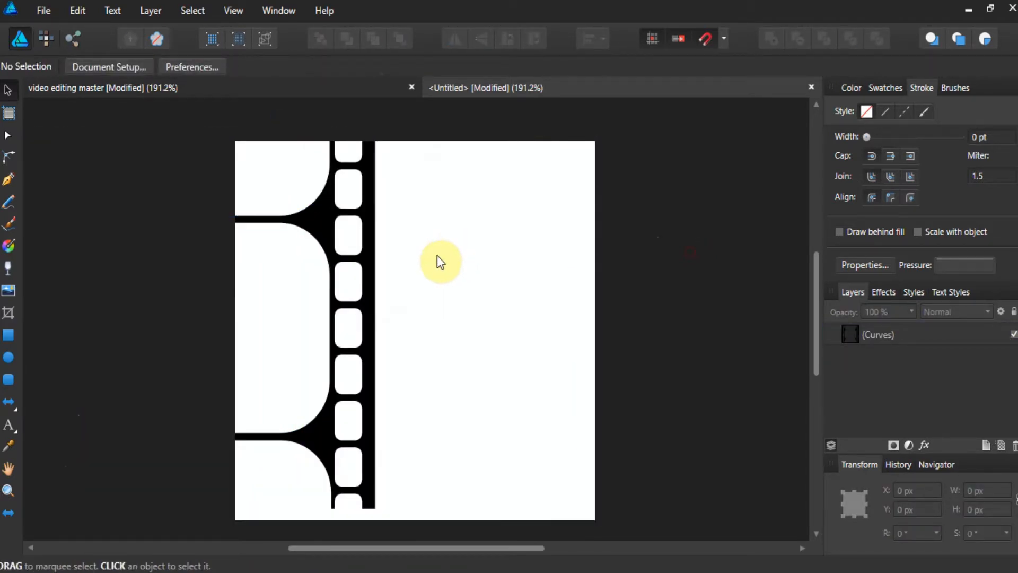
# Place the photo P1000090 across the page and move it slightly downward.
pyautogui.click(54, 9)
pyautogui.click(60, 234)
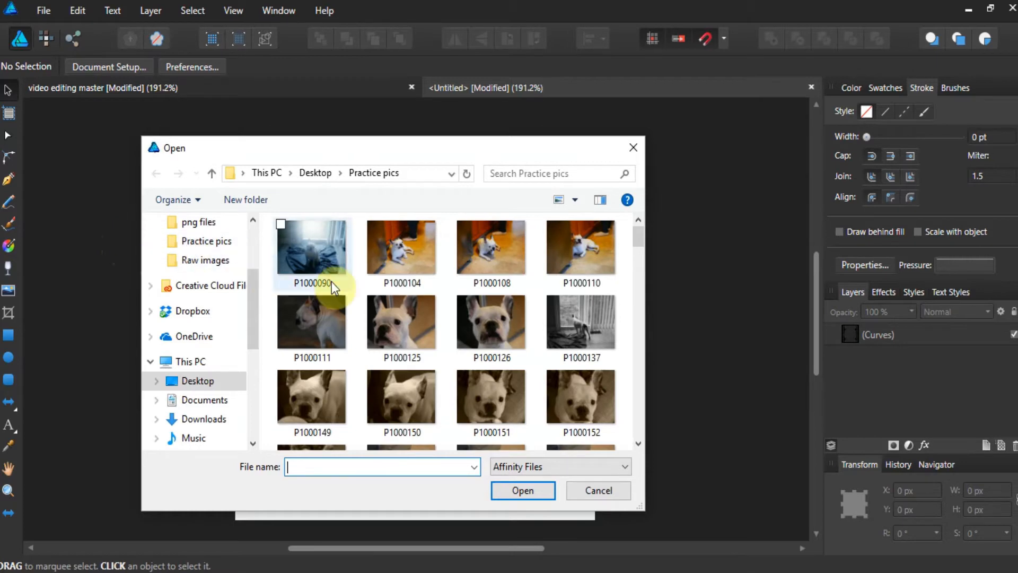
pyautogui.click(338, 284)
pyautogui.click(517, 491)
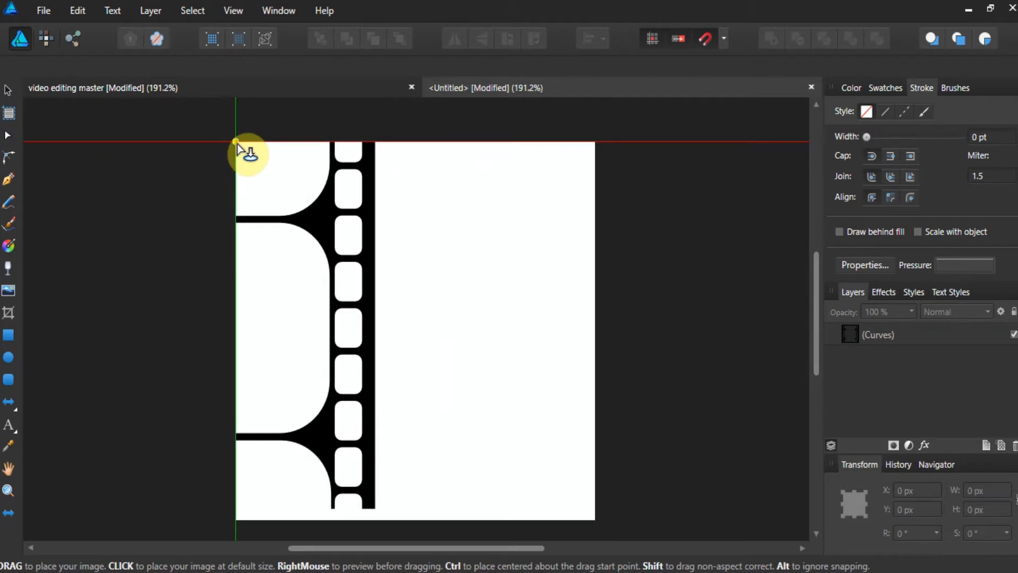
pyautogui.moveTo(237, 143); pyautogui.dragTo(536, 497)
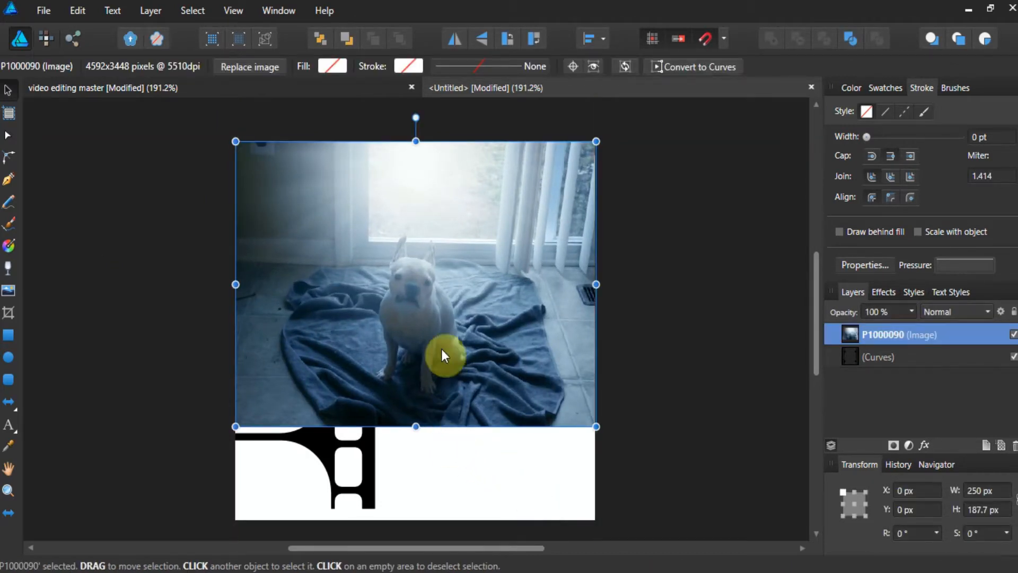
pyautogui.moveTo(441, 349); pyautogui.dragTo(438, 370)
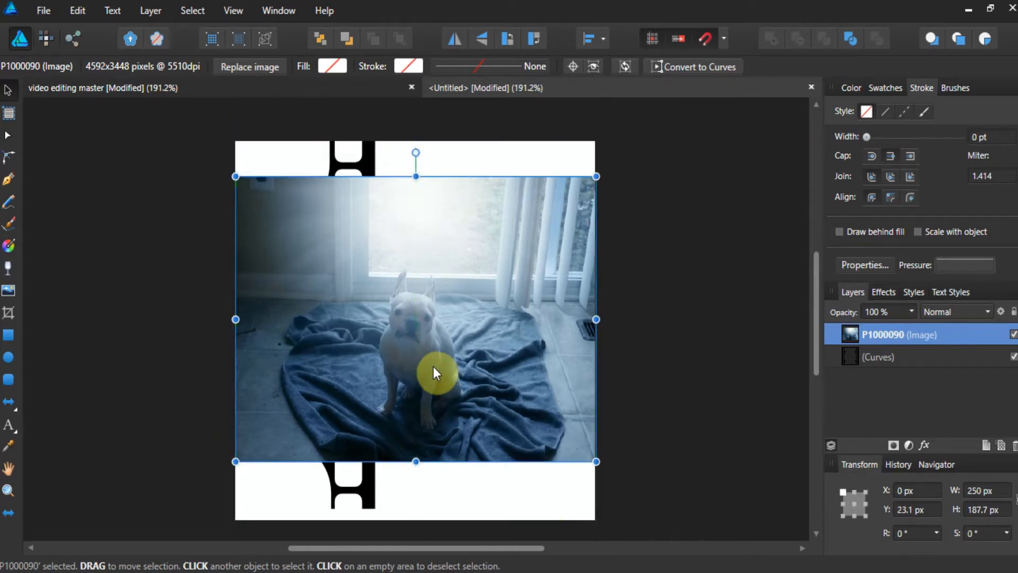
# Crop the photo with the Vector Crop tool to about 149 × 126 px inside the frame area.
pyautogui.click(12, 315)
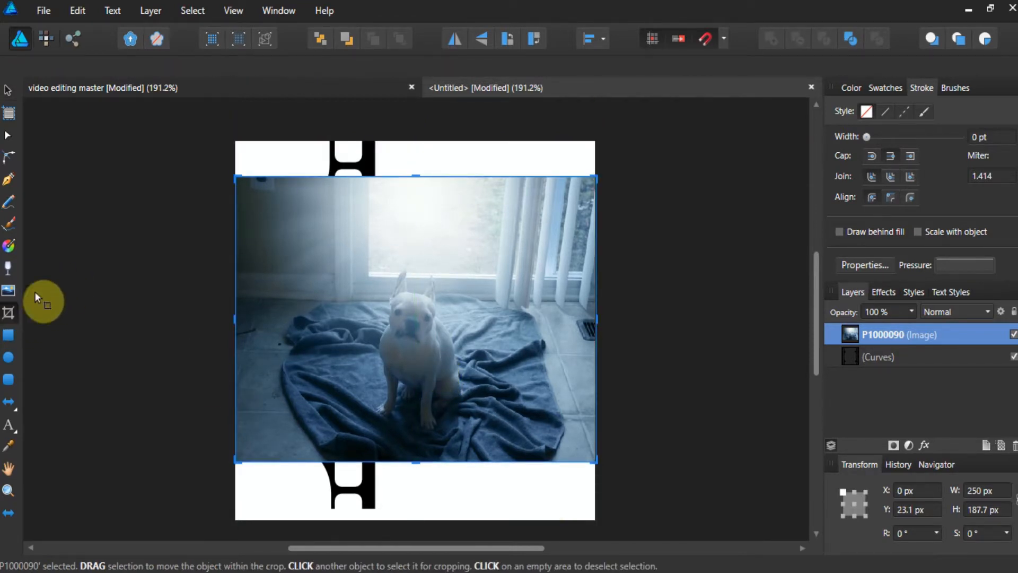
pyautogui.moveTo(239, 182); pyautogui.dragTo(291, 256)
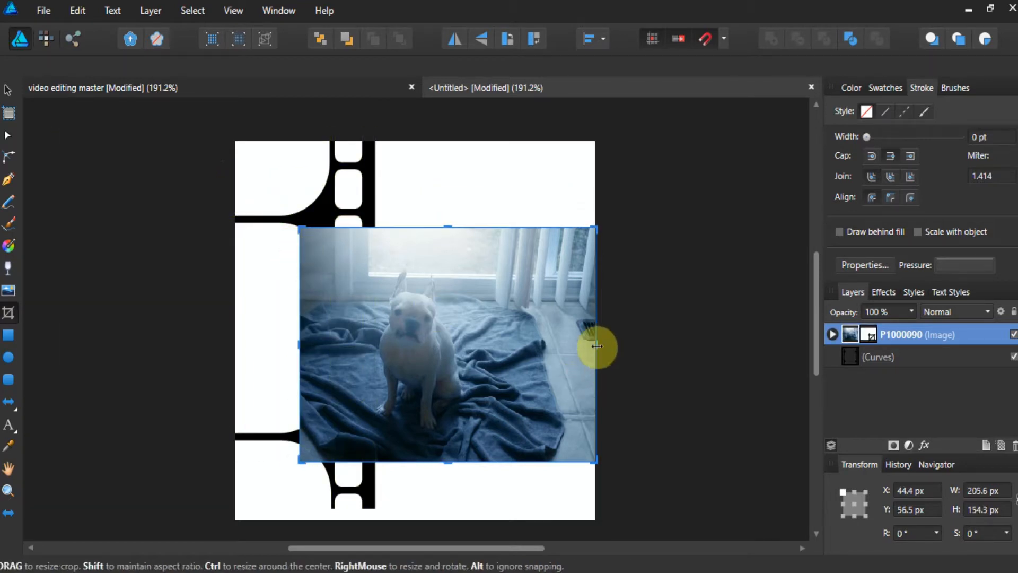
pyautogui.moveTo(597, 345); pyautogui.dragTo(513, 345)
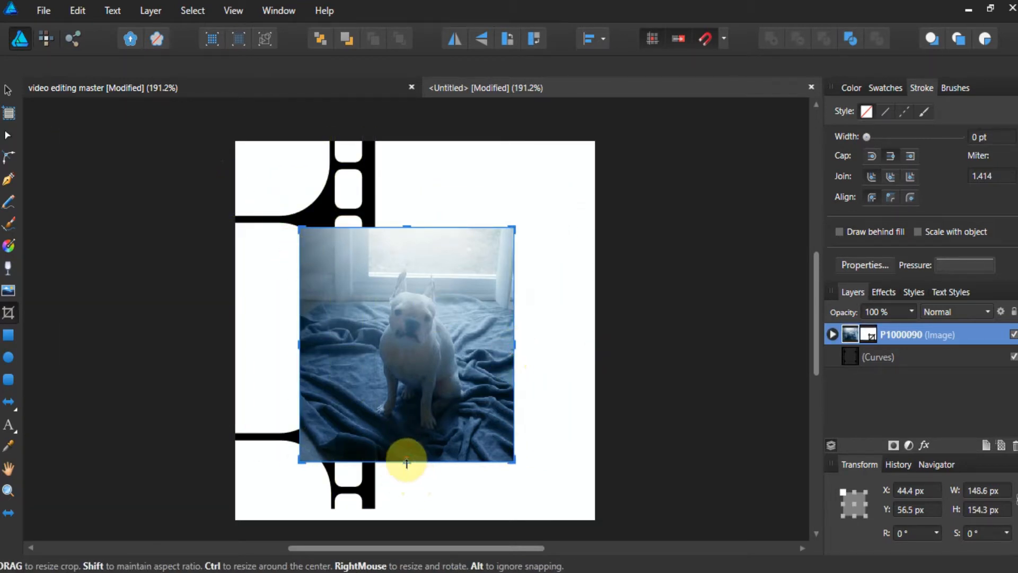
pyautogui.moveTo(406, 463); pyautogui.dragTo(411, 445)
pyautogui.moveTo(402, 222); pyautogui.dragTo(406, 247)
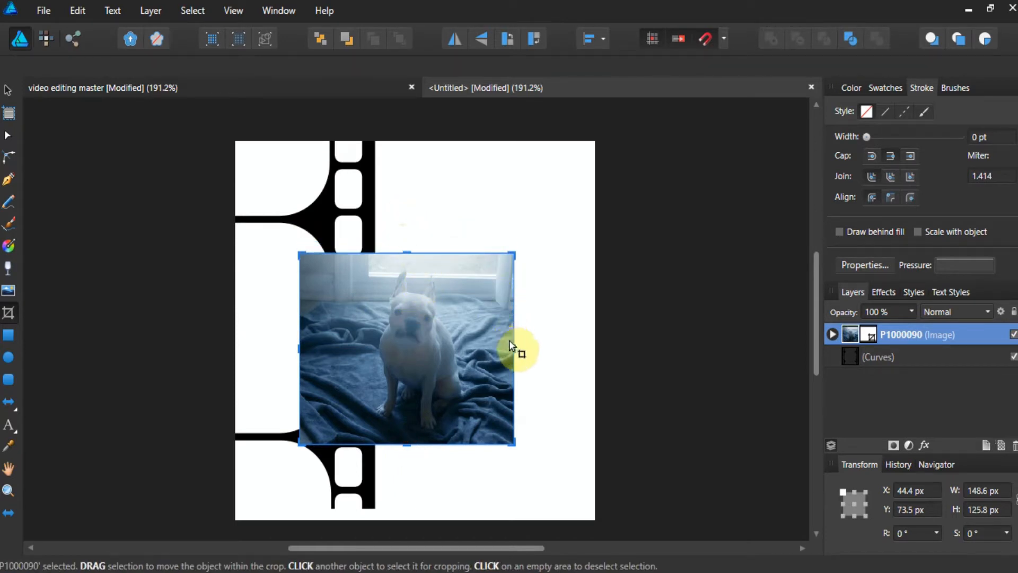
pyautogui.click(249, 177)
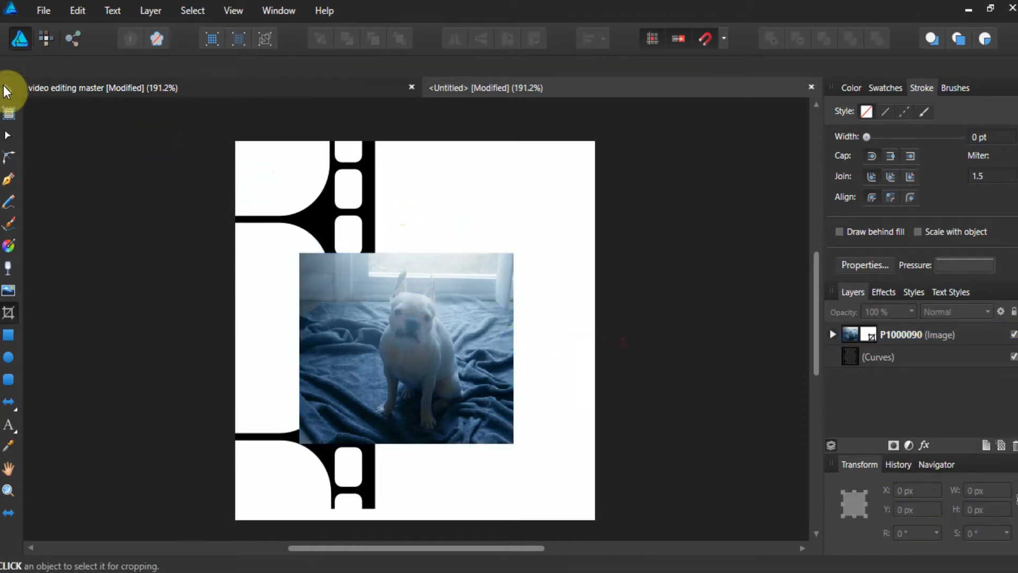
pyautogui.click(8, 89)
# Add a Recolor adjustment to the photo and lower its saturation to 47%.
pyautogui.click(329, 295)
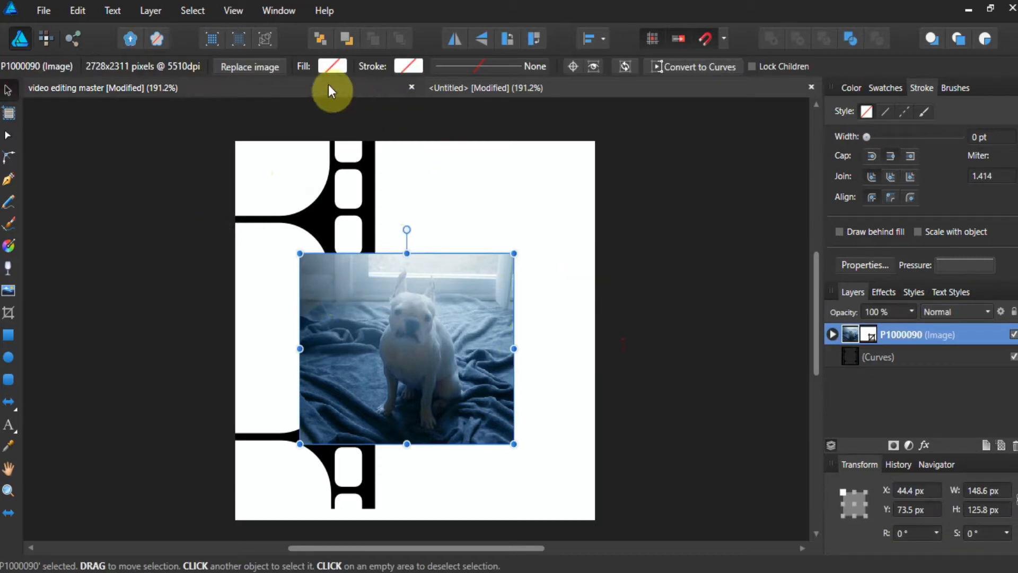
pyautogui.click(143, 11)
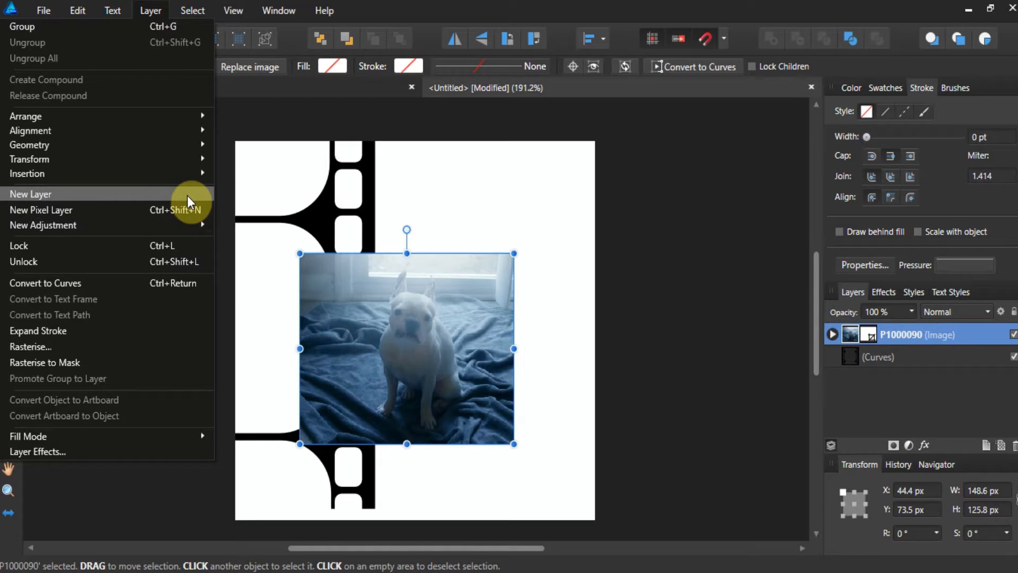
pyautogui.moveTo(198, 228)
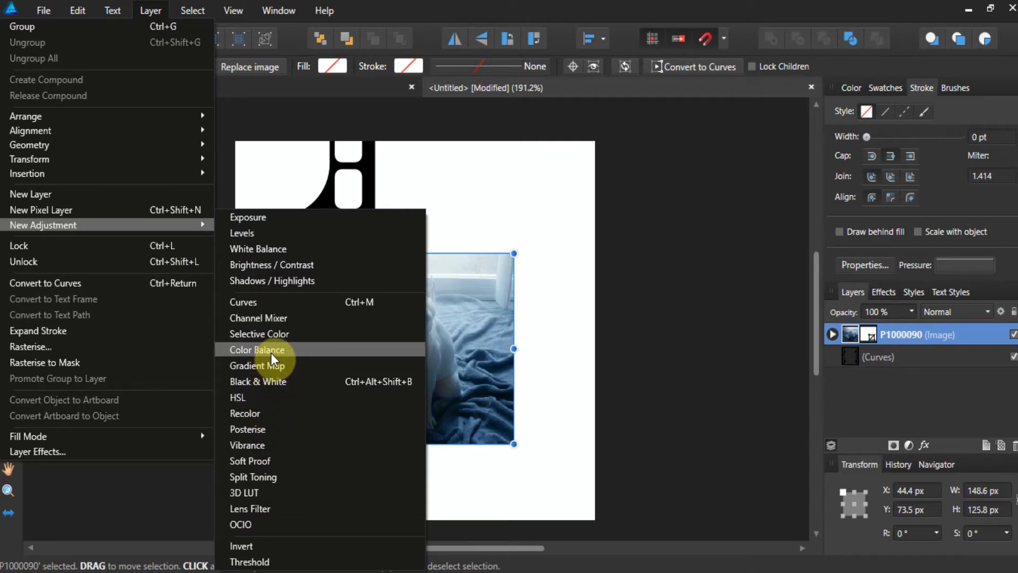
pyautogui.click(267, 411)
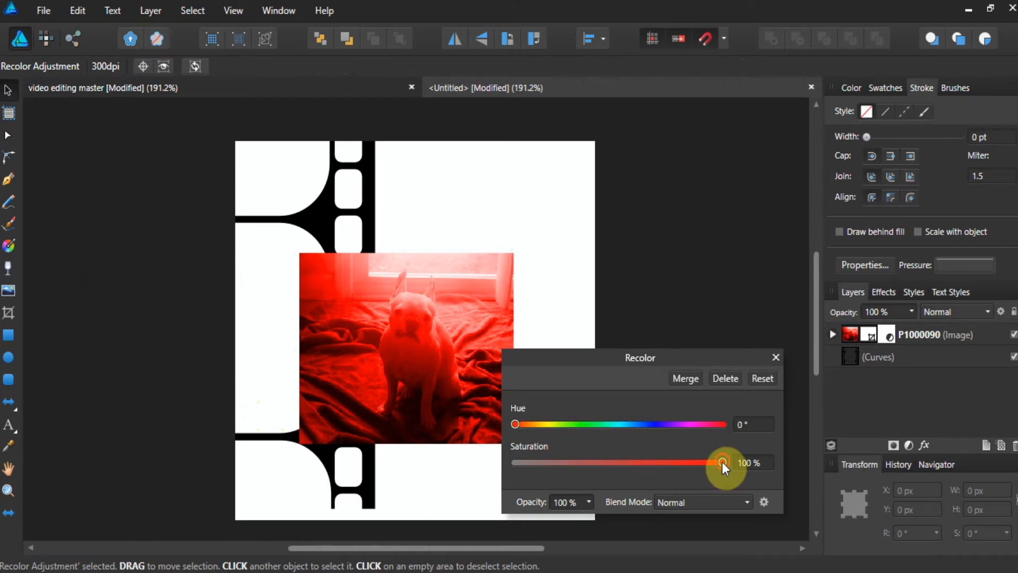
pyautogui.moveTo(723, 465); pyautogui.dragTo(612, 466)
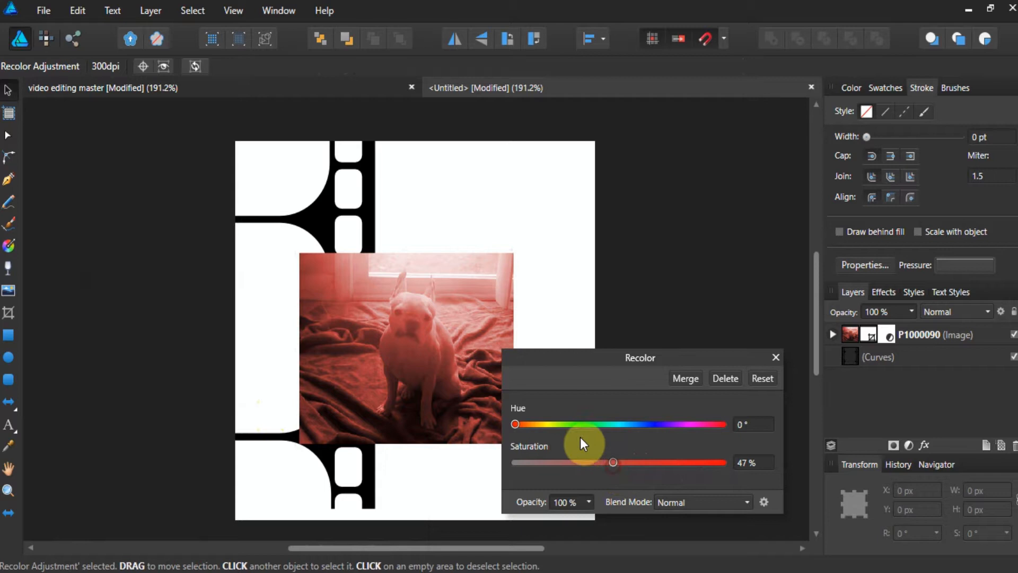
# Stretch the photo wider on both sides, nudge it upward, and slide the film strip right to fill the page.
pyautogui.click(418, 348)
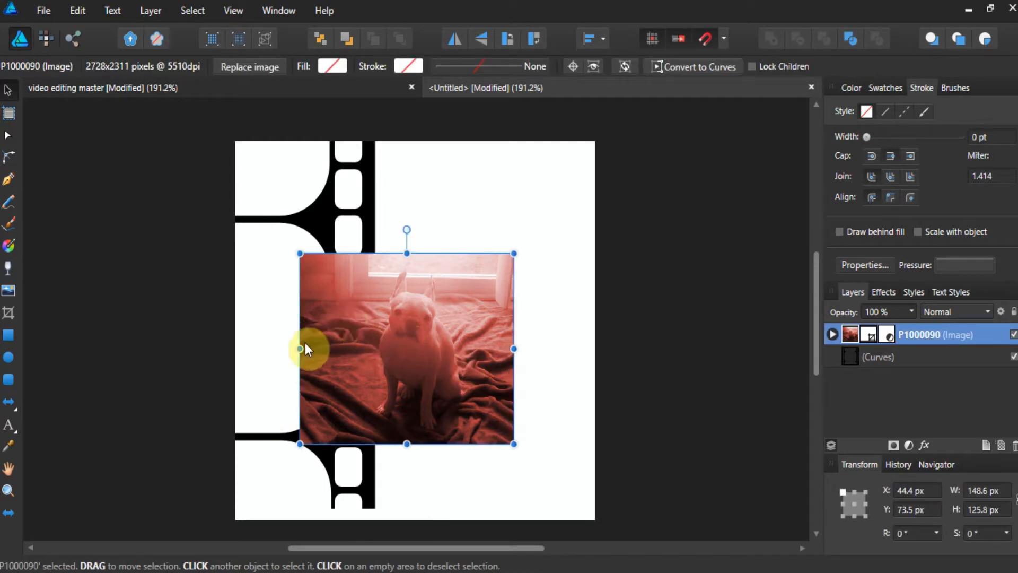
pyautogui.moveTo(300, 348); pyautogui.dragTo(261, 343)
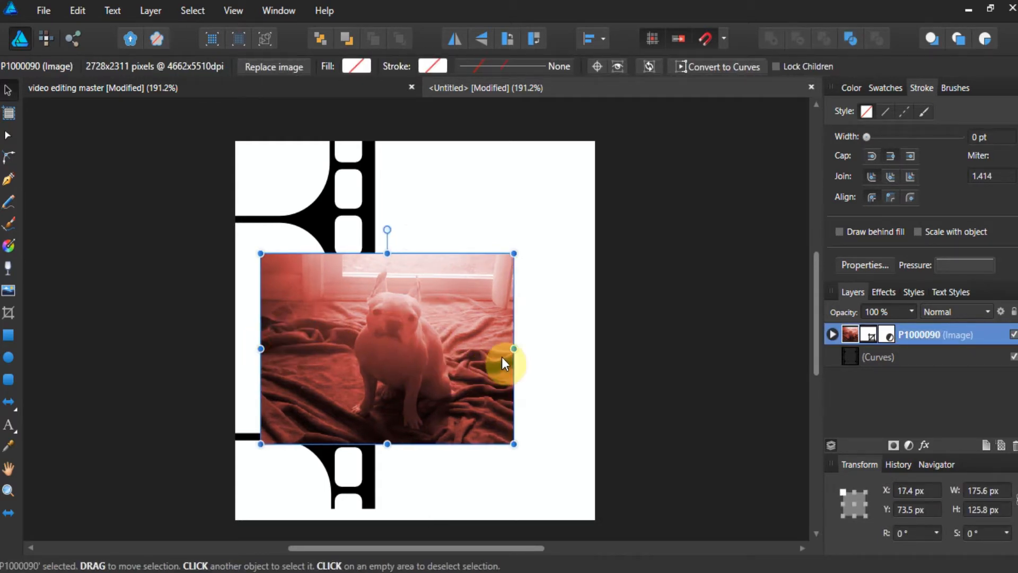
pyautogui.moveTo(516, 347); pyautogui.dragTo(548, 349)
pyautogui.moveTo(467, 339); pyautogui.dragTo(459, 310)
pyautogui.moveTo(329, 220); pyautogui.dragTo(547, 221)
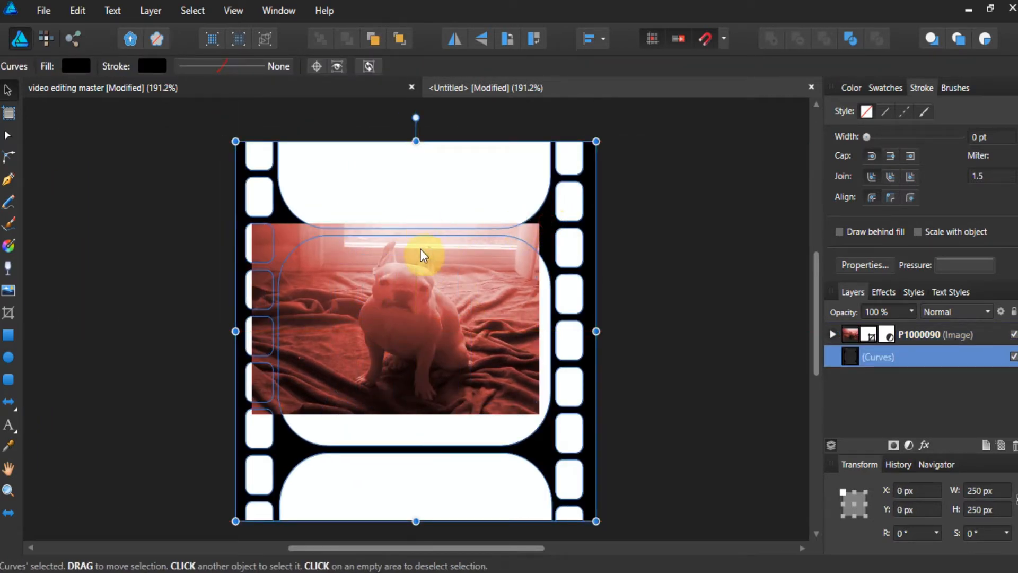
# Reposition and resize the photo to fit the central frame at about 189 × 141 px.
pyautogui.moveTo(421, 255); pyautogui.dragTo(441, 281)
pyautogui.moveTo(414, 422); pyautogui.dragTo(416, 445)
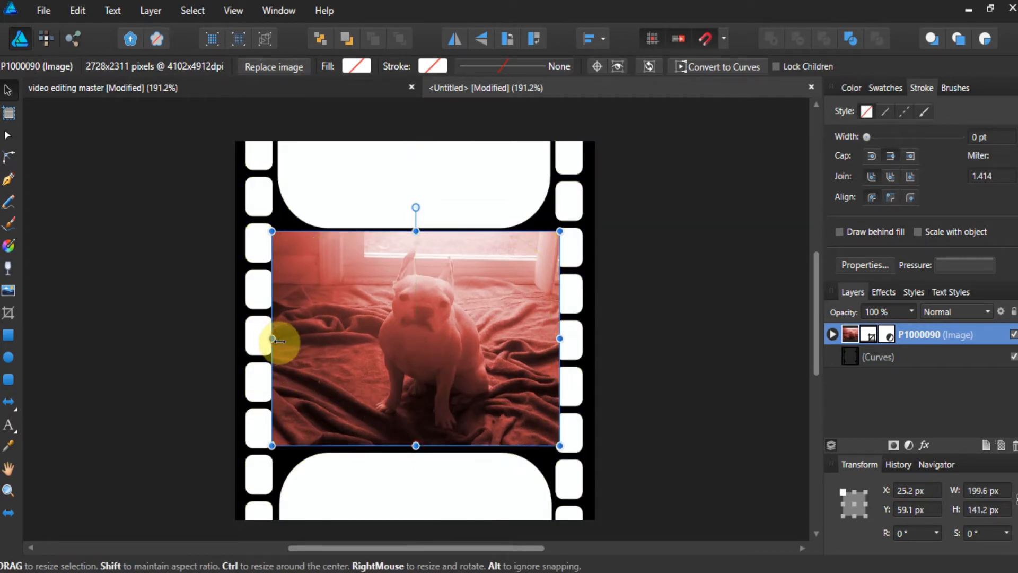
pyautogui.moveTo(274, 340)
pyautogui.mouseDown()
pyautogui.moveTo(286, 342)
pyautogui.moveTo(278, 338)
pyautogui.mouseUp()
pyautogui.moveTo(560, 339)
pyautogui.mouseDown()
pyautogui.moveTo(541, 335)
pyautogui.moveTo(552, 337)
pyautogui.mouseUp()
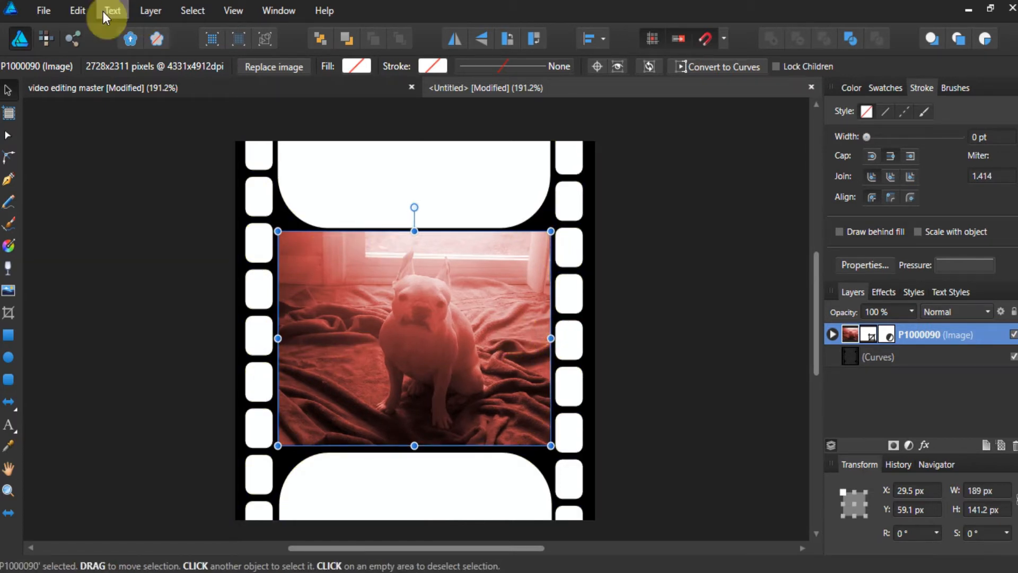
# Copy and paste the photo to create duplicates of it.
pyautogui.click(82, 13)
pyautogui.click(69, 82)
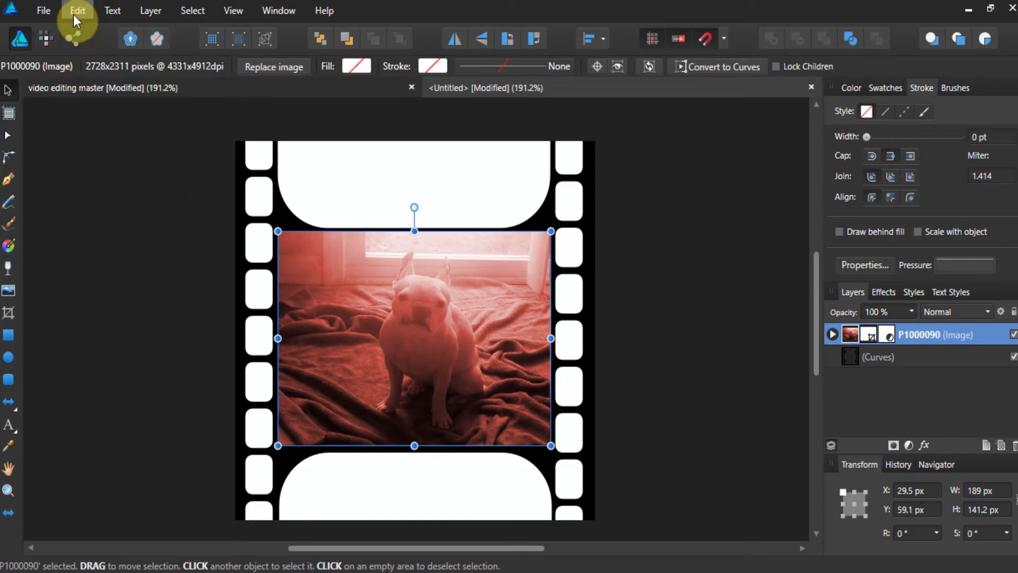
pyautogui.click(74, 12)
pyautogui.click(66, 91)
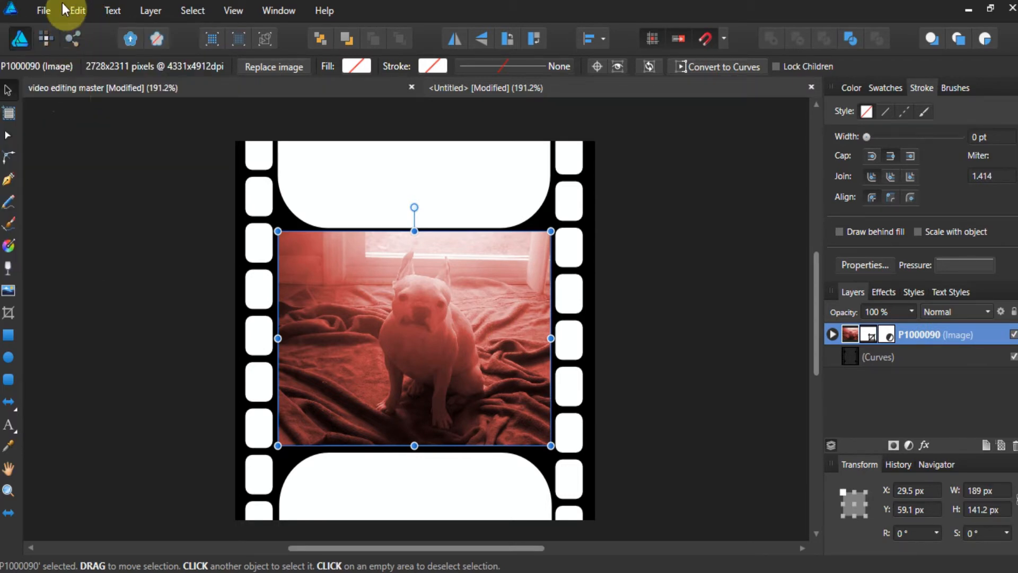
pyautogui.click(62, 4)
pyautogui.click(65, 91)
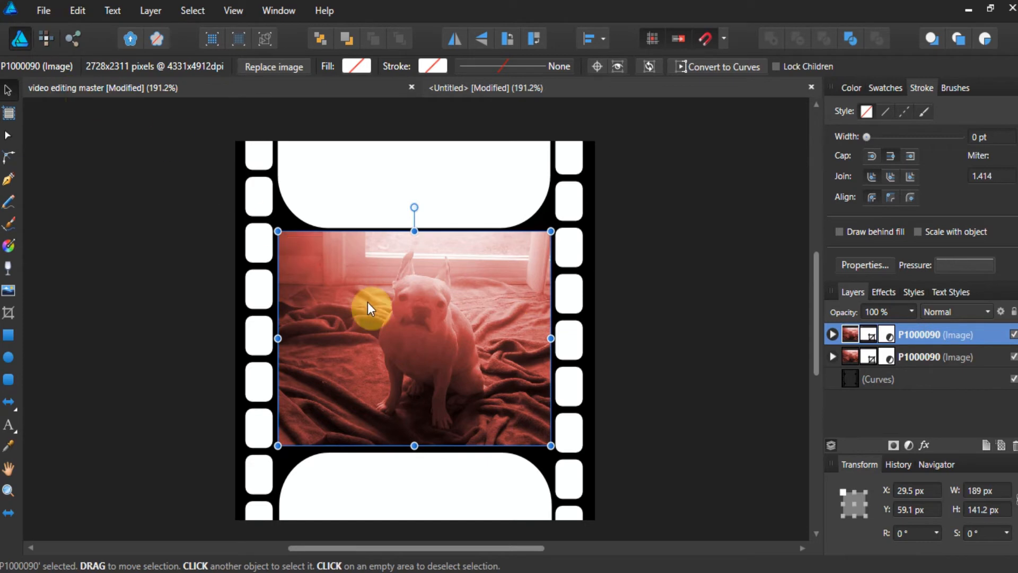
# Move one photo copy up into the upper frame and another down into the lower frame.
pyautogui.moveTo(370, 309); pyautogui.dragTo(360, 150)
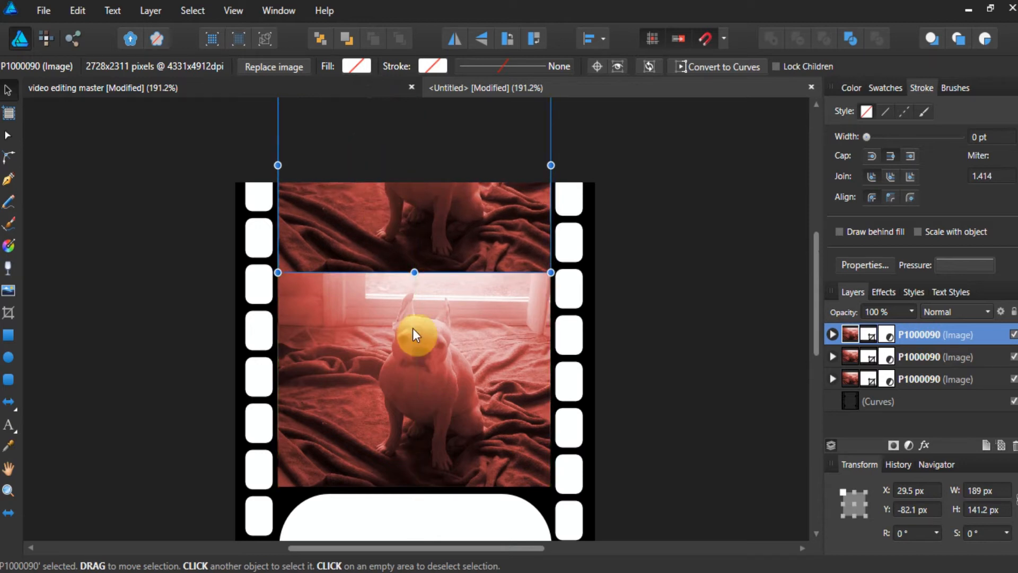
pyautogui.scroll(-4, 415, 344)
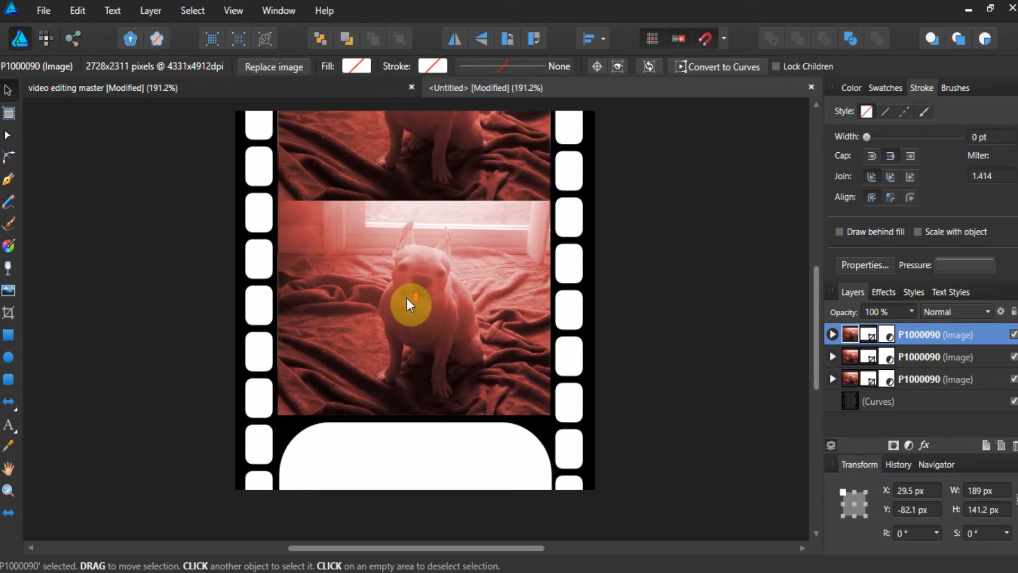
pyautogui.moveTo(406, 261); pyautogui.dragTo(405, 472)
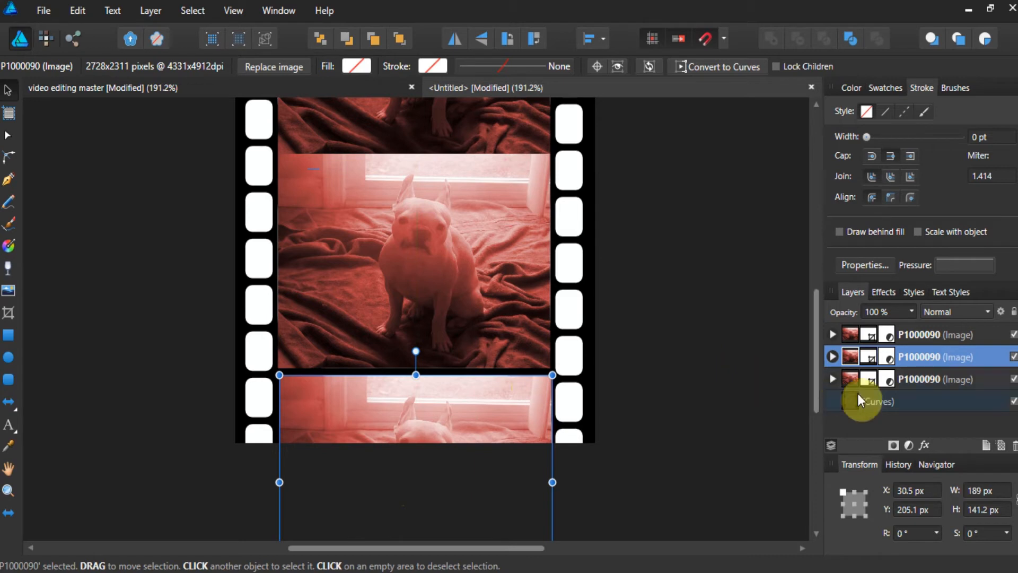
# Move the film strip shape above the photo layers so its frames mask the photos, then deselect.
pyautogui.click(874, 402)
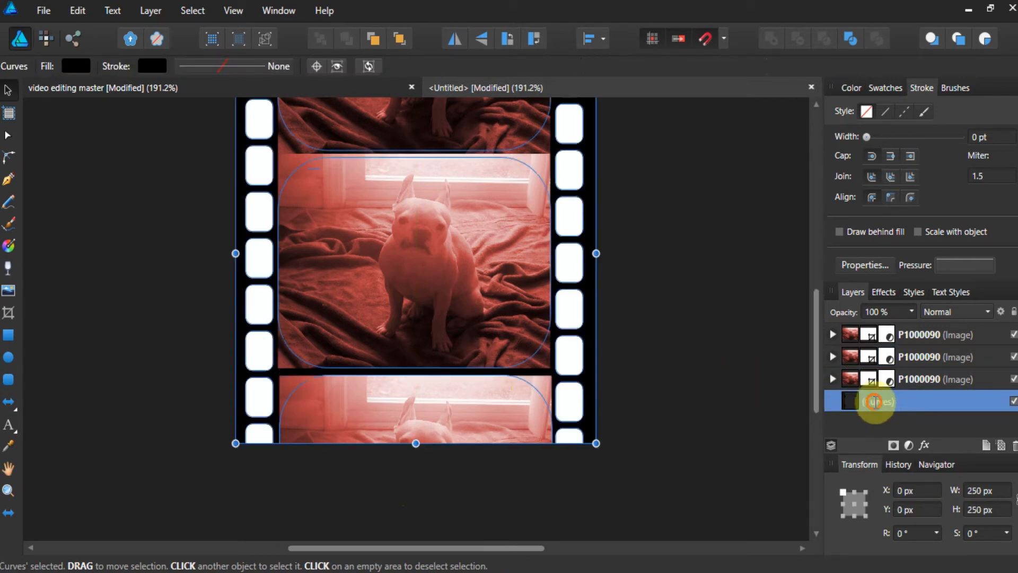
pyautogui.moveTo(874, 402); pyautogui.dragTo(844, 327)
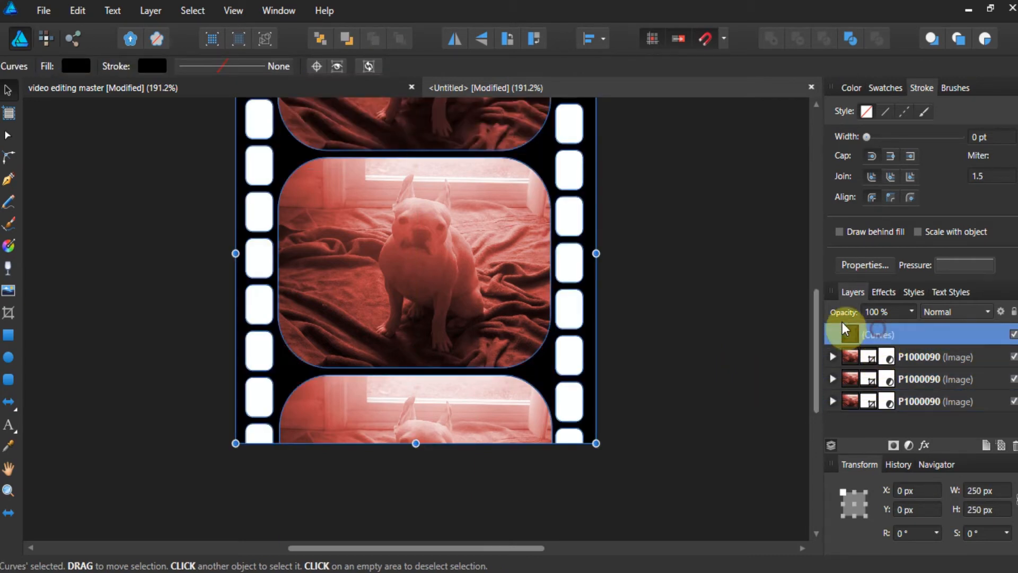
pyautogui.click(746, 291)
pyautogui.scroll(3, 630, 278)
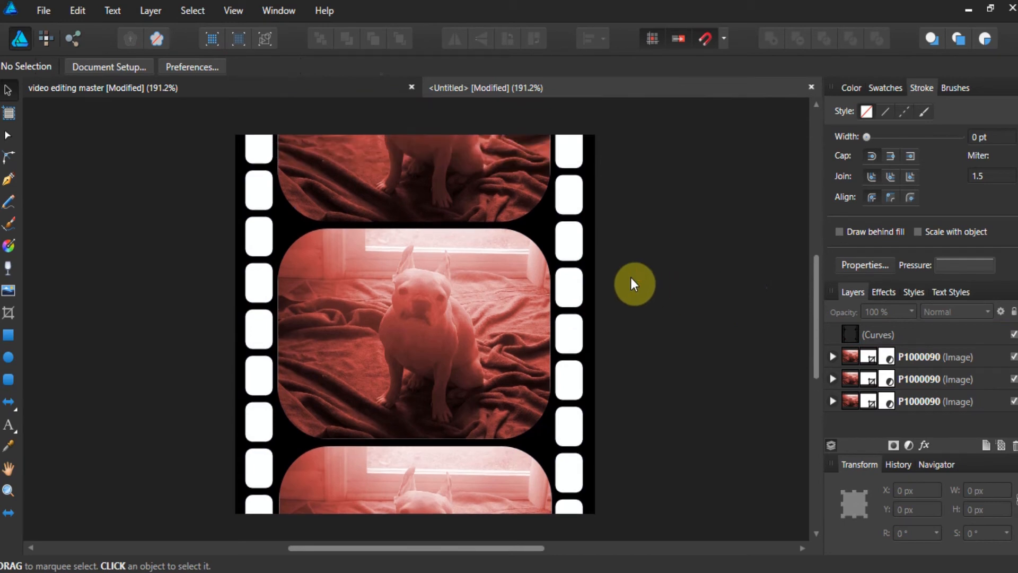
pyautogui.scroll(1, 631, 278)
pyautogui.scroll(-1, 616, 269)
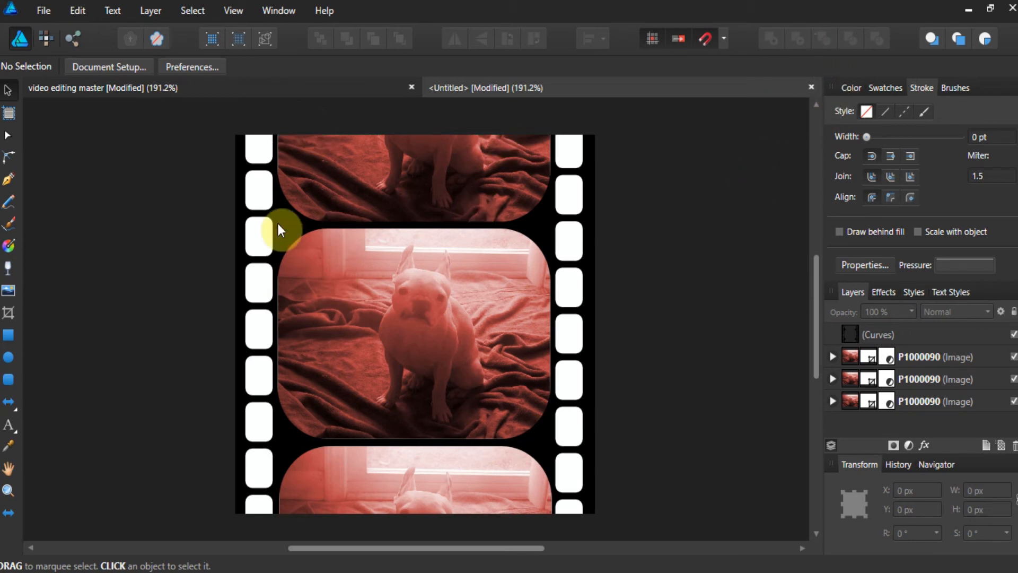
pyautogui.click(152, 11)
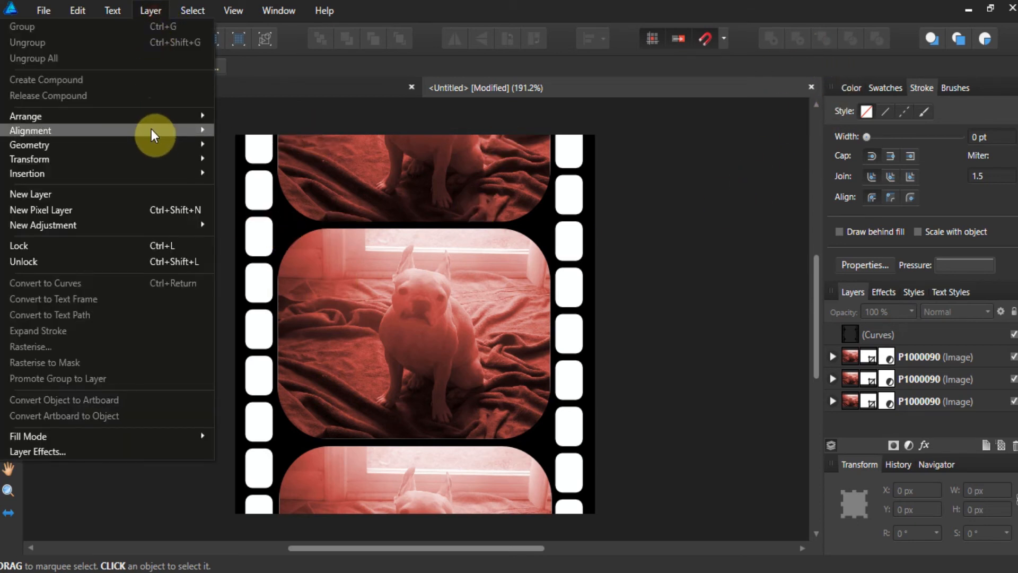
pyautogui.moveTo(176, 133)
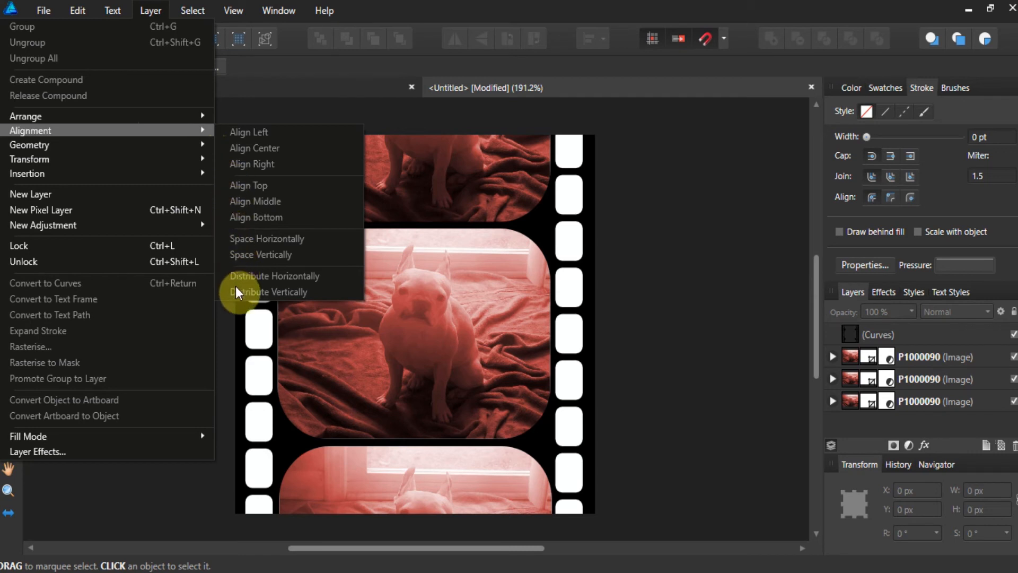
pyautogui.click(648, 286)
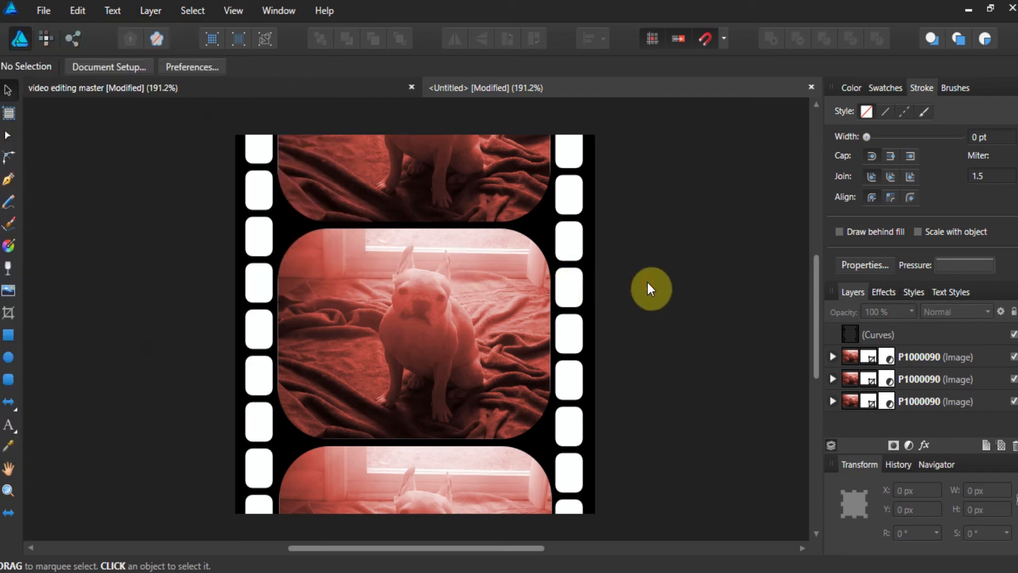